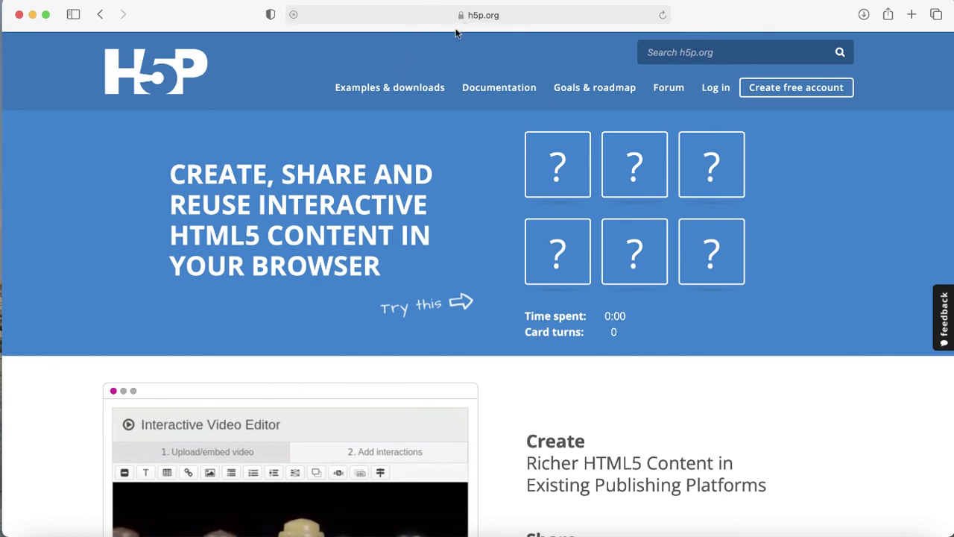
Go to H5P.org's Examples & downloads and browse the Content Types grid down to Interactive Book
{"action": "left_click", "coordinate": [414, 90]}
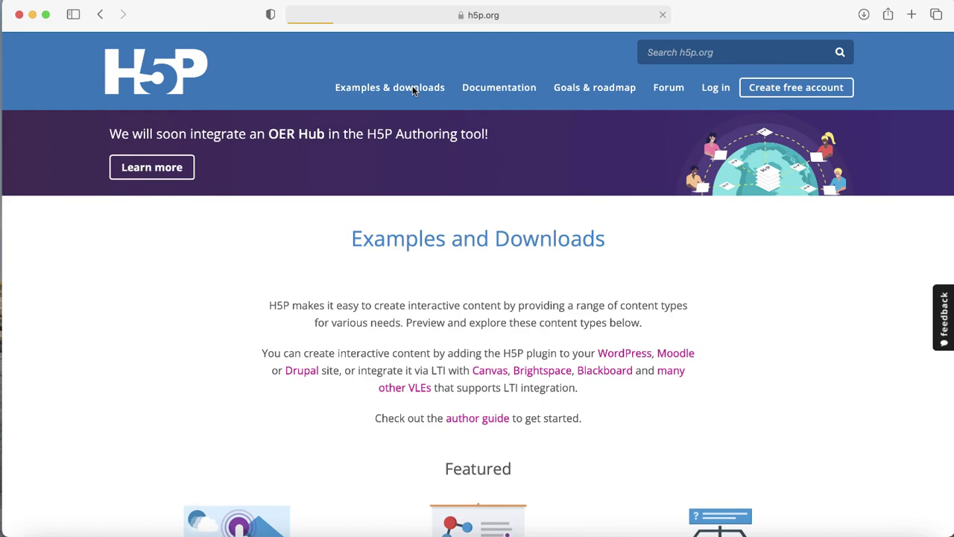
{"action": "scroll", "coordinate": [362, 373], "scroll_direction": "down", "scroll_amount": 3}
{"action": "scroll", "coordinate": [365, 386], "scroll_direction": "down", "scroll_amount": 6}
{"action": "scroll", "coordinate": [365, 386], "scroll_direction": "down", "scroll_amount": 4}
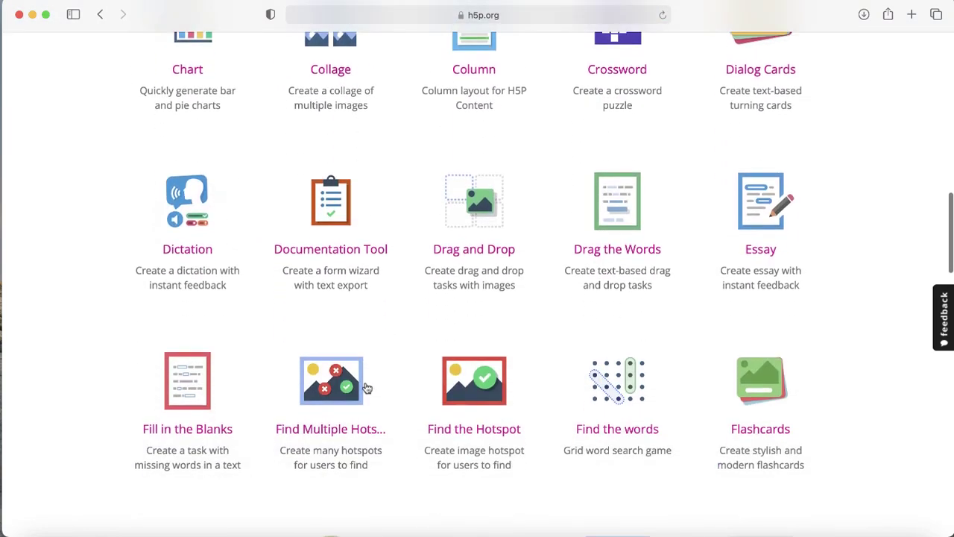
{"action": "scroll", "coordinate": [366, 388], "scroll_direction": "down", "scroll_amount": 3}
{"action": "scroll", "coordinate": [367, 388], "scroll_direction": "down", "scroll_amount": 4}
{"action": "scroll", "coordinate": [366, 388], "scroll_direction": "down", "scroll_amount": 3}
{"action": "scroll", "coordinate": [366, 388], "scroll_direction": "down", "scroll_amount": 5}
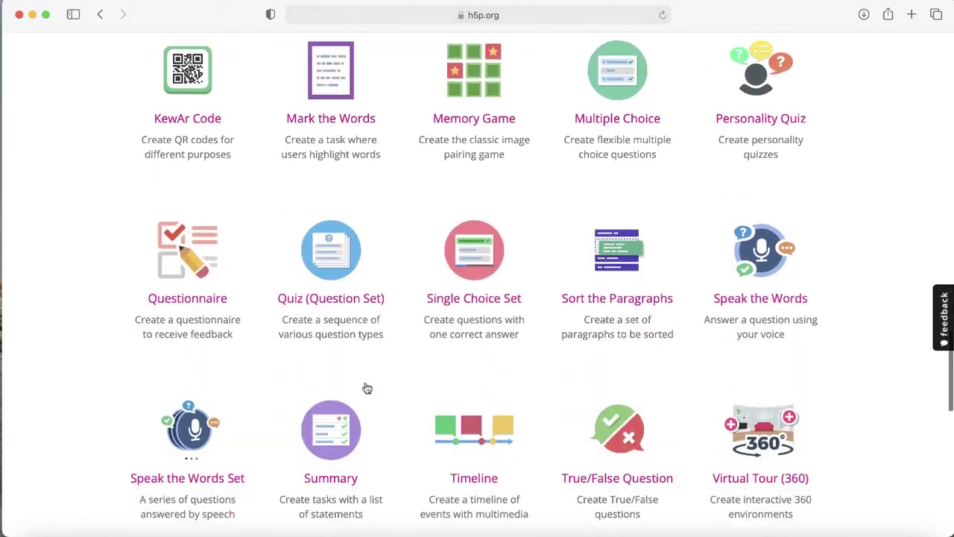
{"action": "scroll", "coordinate": [367, 388], "scroll_direction": "down", "scroll_amount": 2}
{"action": "scroll", "coordinate": [367, 387], "scroll_direction": "down", "scroll_amount": 1}
{"action": "scroll", "coordinate": [367, 387], "scroll_direction": "up", "scroll_amount": 10}
{"action": "scroll", "coordinate": [366, 380], "scroll_direction": "up", "scroll_amount": 3}
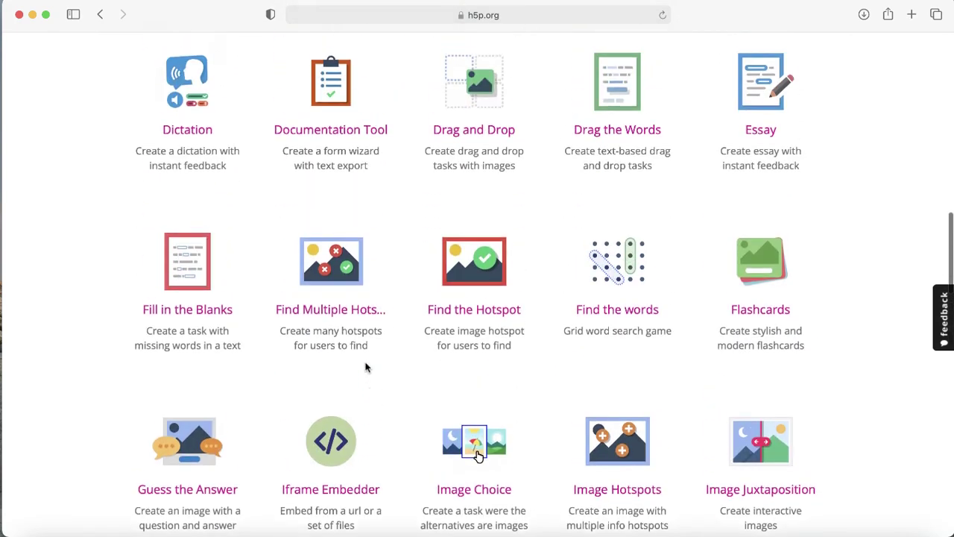
{"action": "scroll", "coordinate": [367, 373], "scroll_direction": "up", "scroll_amount": 8}
{"action": "scroll", "coordinate": [367, 368], "scroll_direction": "up", "scroll_amount": 2}
{"action": "scroll", "coordinate": [366, 369], "scroll_direction": "up", "scroll_amount": 5}
{"action": "scroll", "coordinate": [366, 367], "scroll_direction": "down", "scroll_amount": 1}
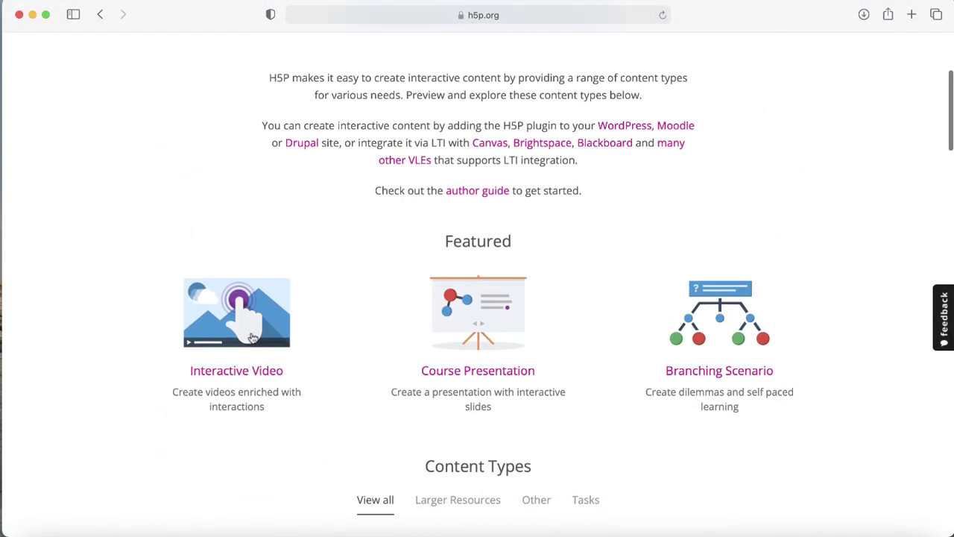
{"action": "scroll", "coordinate": [224, 376], "scroll_direction": "down", "scroll_amount": 3}
{"action": "scroll", "coordinate": [211, 417], "scroll_direction": "down", "scroll_amount": 8}
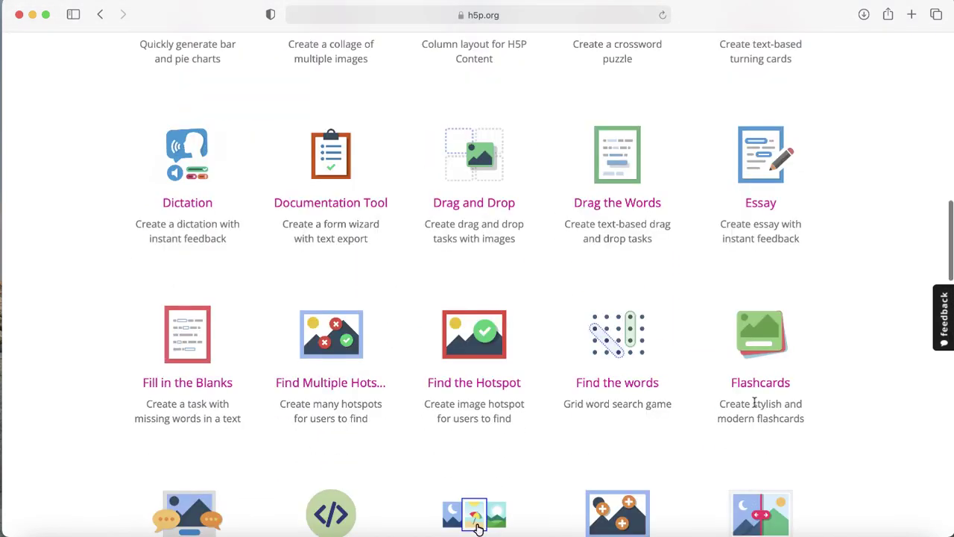
{"action": "scroll", "coordinate": [92, 413], "scroll_direction": "down", "scroll_amount": 2}
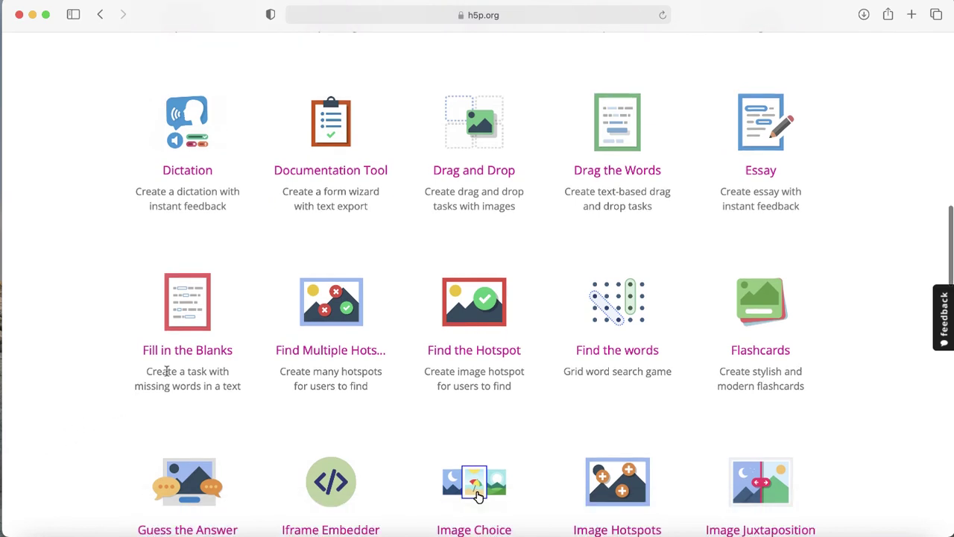
{"action": "scroll", "coordinate": [117, 424], "scroll_direction": "down", "scroll_amount": 10}
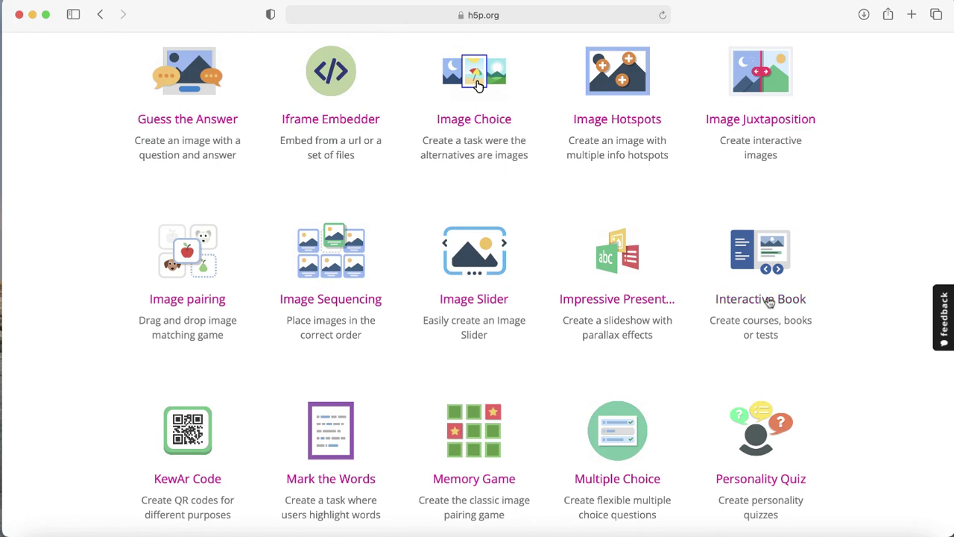
Open the Interactive Book strawberry demo and scroll through it
{"action": "left_click", "coordinate": [769, 300]}
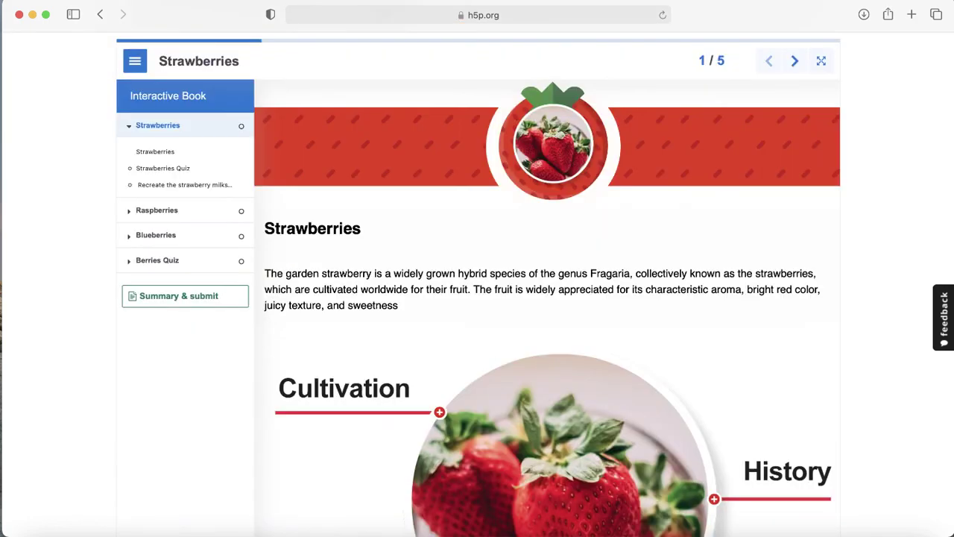
{"action": "scroll", "coordinate": [452, 270], "scroll_direction": "down", "scroll_amount": 1}
{"action": "scroll", "coordinate": [452, 270], "scroll_direction": "down", "scroll_amount": 2}
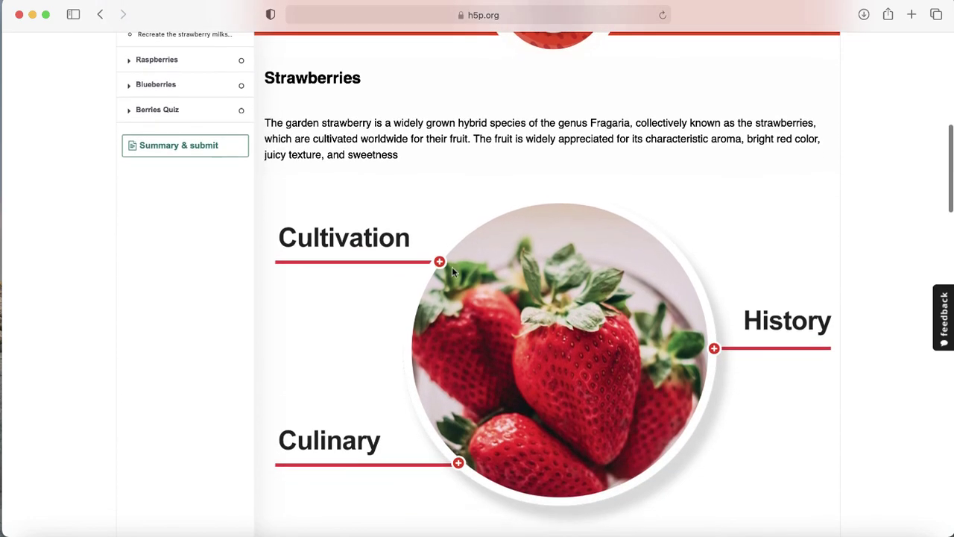
{"action": "scroll", "coordinate": [453, 272], "scroll_direction": "down", "scroll_amount": 3}
{"action": "scroll", "coordinate": [453, 273], "scroll_direction": "up", "scroll_amount": 2}
{"action": "scroll", "coordinate": [452, 273], "scroll_direction": "up", "scroll_amount": 1}
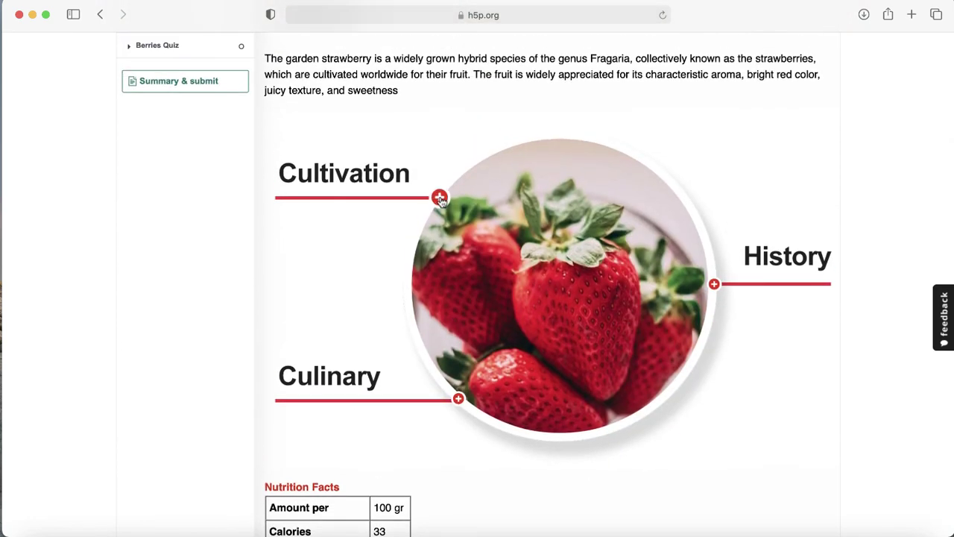
Open and close the Cultivation and History hotspot popups in the demo
{"action": "left_click", "coordinate": [440, 198]}
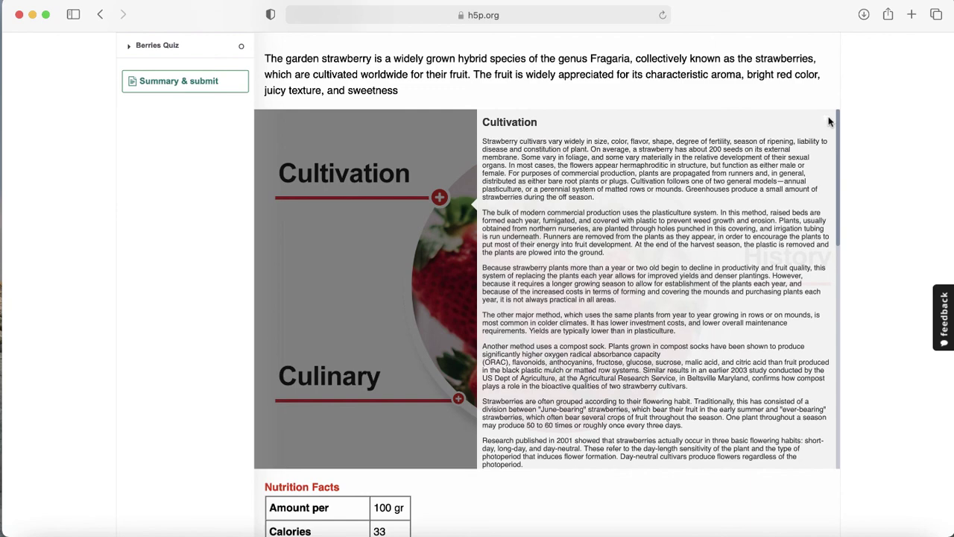
{"action": "left_click", "coordinate": [825, 119]}
{"action": "left_click", "coordinate": [714, 284]}
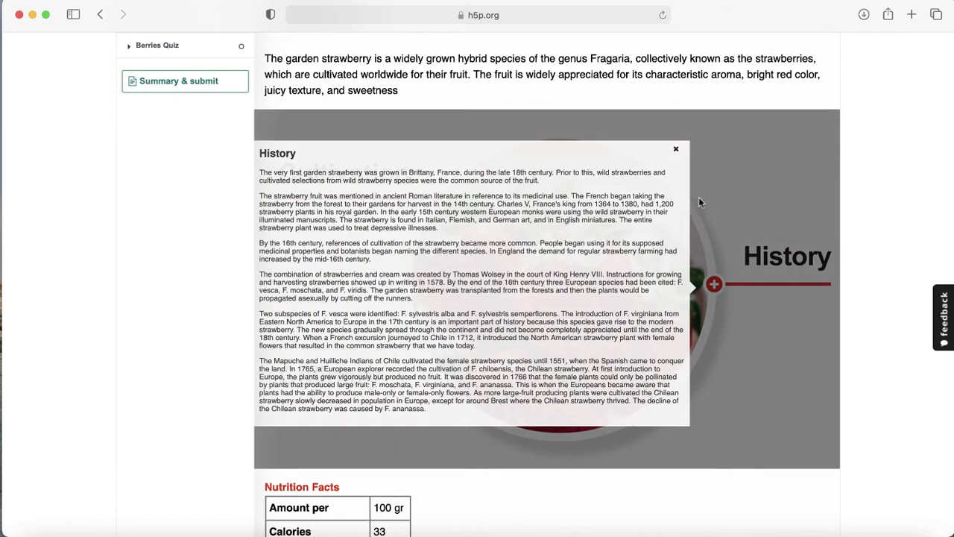
{"action": "left_click", "coordinate": [676, 154]}
{"action": "scroll", "coordinate": [528, 234], "scroll_direction": "up", "scroll_amount": 3}
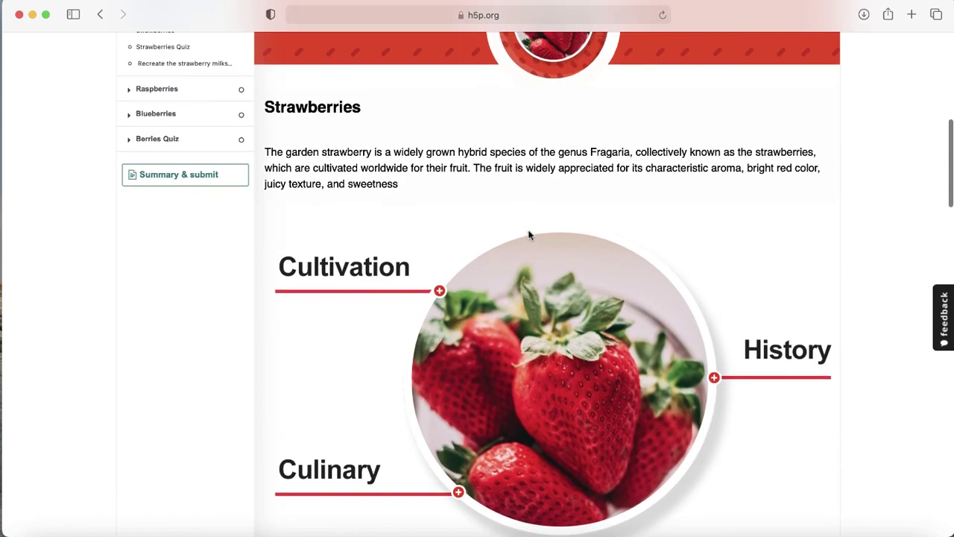
{"action": "scroll", "coordinate": [530, 236], "scroll_direction": "up", "scroll_amount": 5}
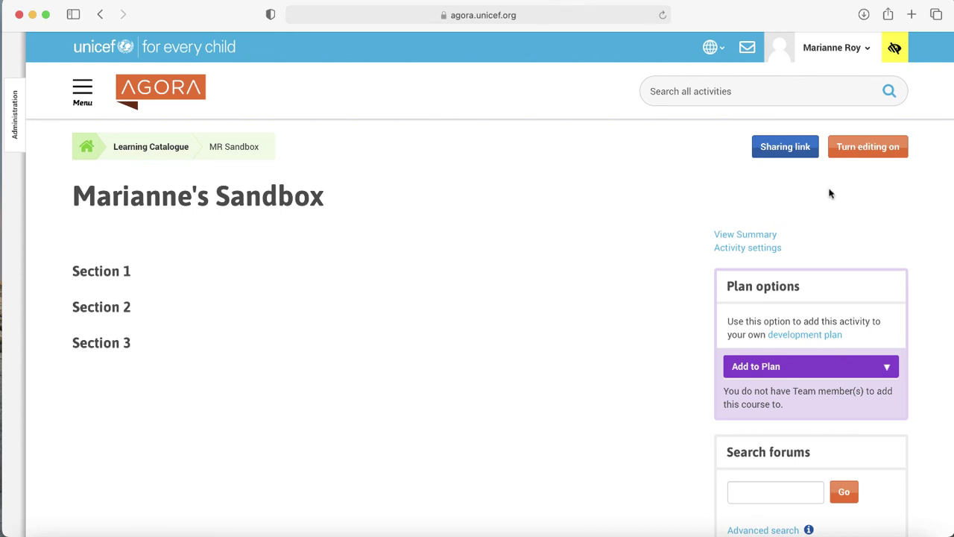
Turn editing on in the sandbox course and open the activity chooser for a section
{"action": "left_click", "coordinate": [877, 160]}
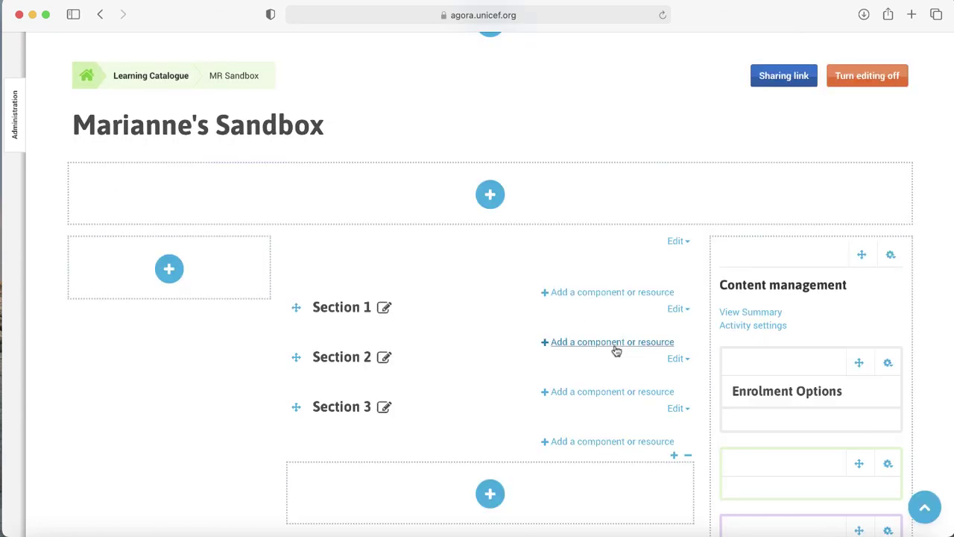
{"action": "left_click", "coordinate": [616, 350]}
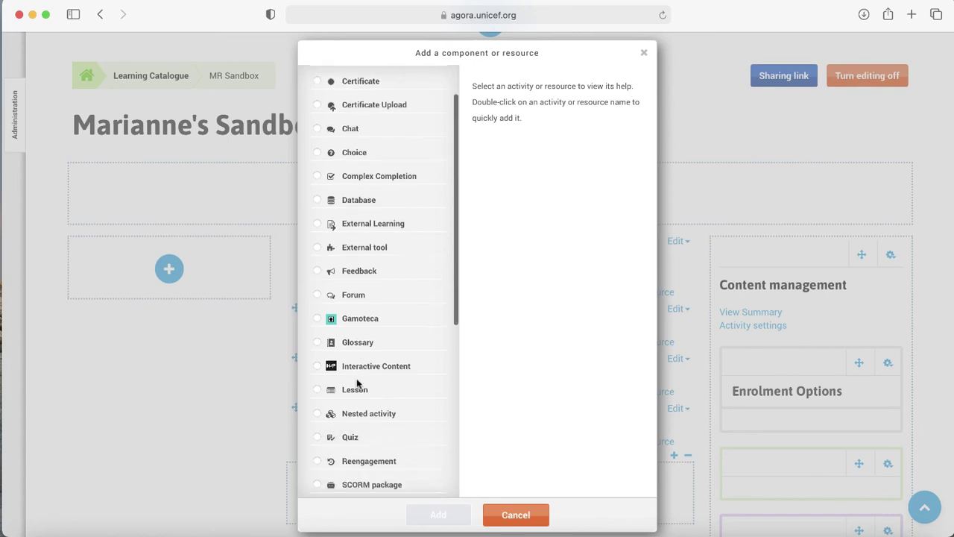
{"action": "scroll", "coordinate": [356, 383], "scroll_direction": "down", "scroll_amount": 5}
{"action": "scroll", "coordinate": [356, 383], "scroll_direction": "up", "scroll_amount": 2}
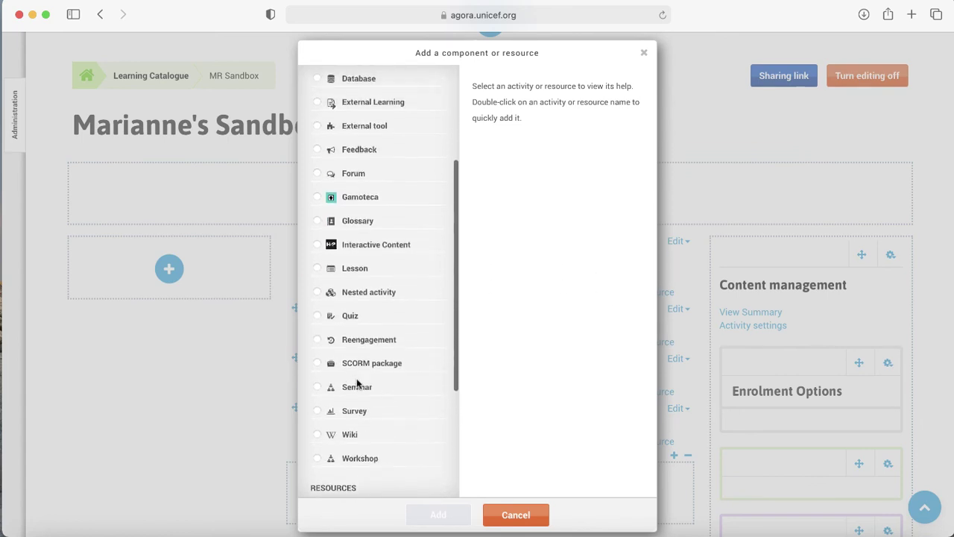
{"action": "scroll", "coordinate": [357, 383], "scroll_direction": "up", "scroll_amount": 1}
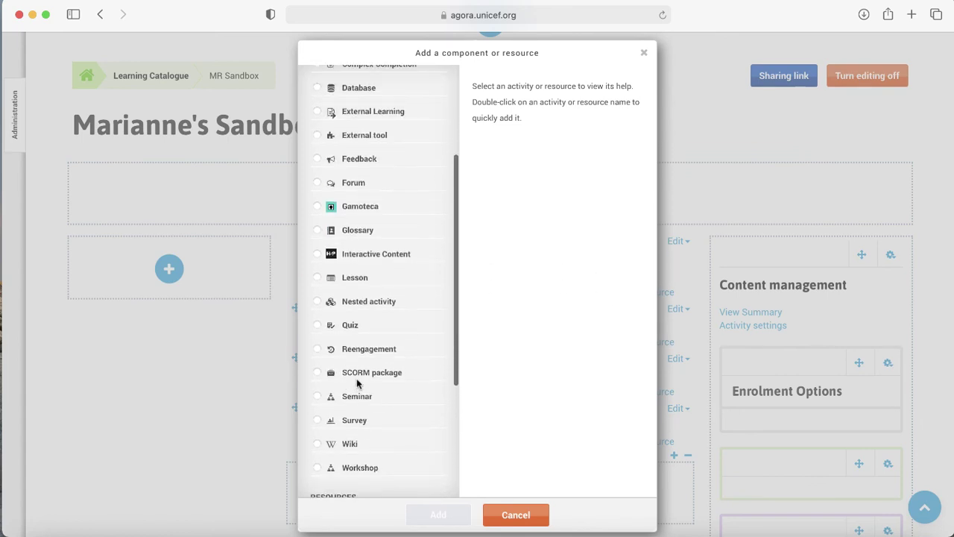
Add an Interactive Content activity and browse the H5P content type list
{"action": "double_click", "coordinate": [377, 253]}
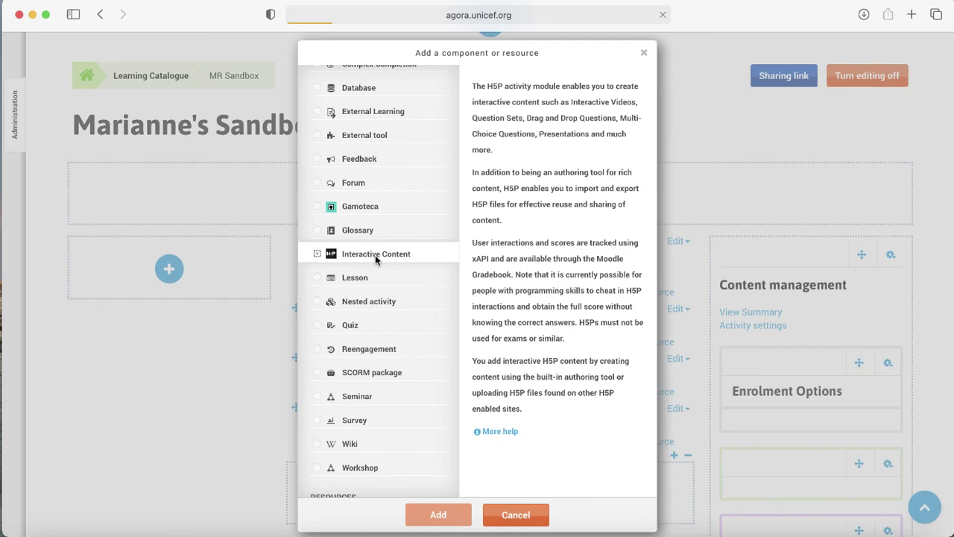
{"action": "scroll", "coordinate": [374, 258], "scroll_direction": "down", "scroll_amount": 5}
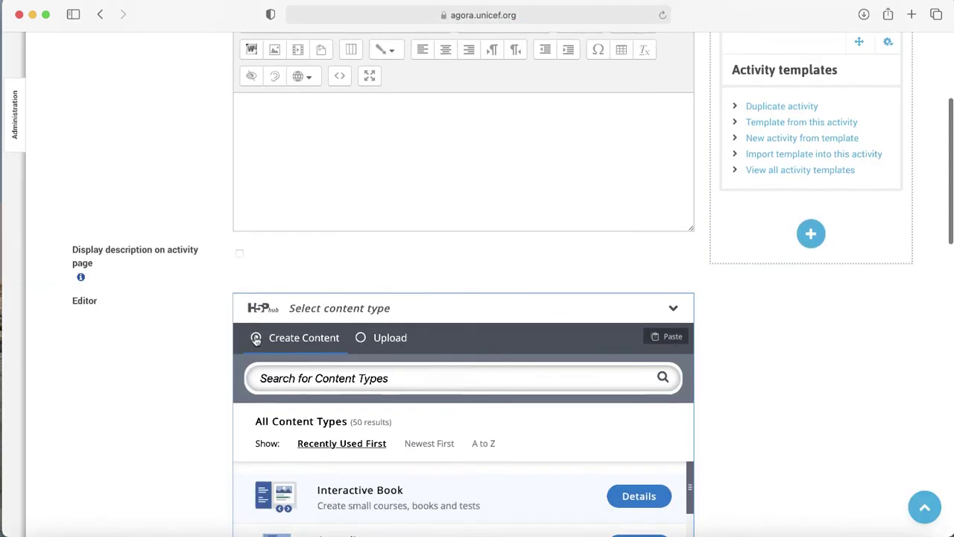
{"action": "scroll", "coordinate": [253, 337], "scroll_direction": "down", "scroll_amount": 3}
{"action": "scroll", "coordinate": [252, 379], "scroll_direction": "down", "scroll_amount": 1}
{"action": "scroll", "coordinate": [252, 378], "scroll_direction": "down", "scroll_amount": 2}
{"action": "scroll", "coordinate": [249, 377], "scroll_direction": "up", "scroll_amount": 2}
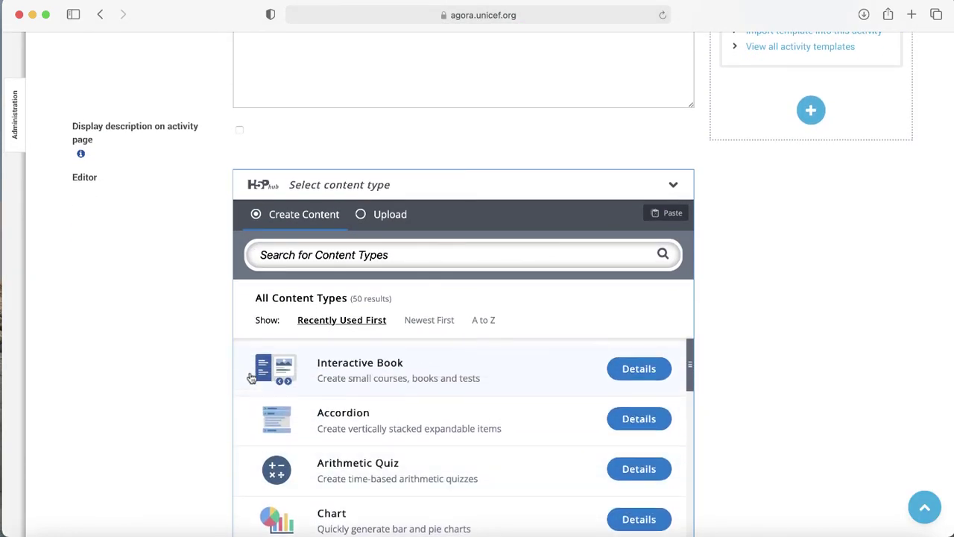
{"action": "scroll", "coordinate": [149, 452], "scroll_direction": "down", "scroll_amount": 2}
{"action": "scroll", "coordinate": [149, 453], "scroll_direction": "down", "scroll_amount": 2}
{"action": "scroll", "coordinate": [149, 452], "scroll_direction": "down", "scroll_amount": 1}
{"action": "scroll", "coordinate": [309, 437], "scroll_direction": "down", "scroll_amount": 1}
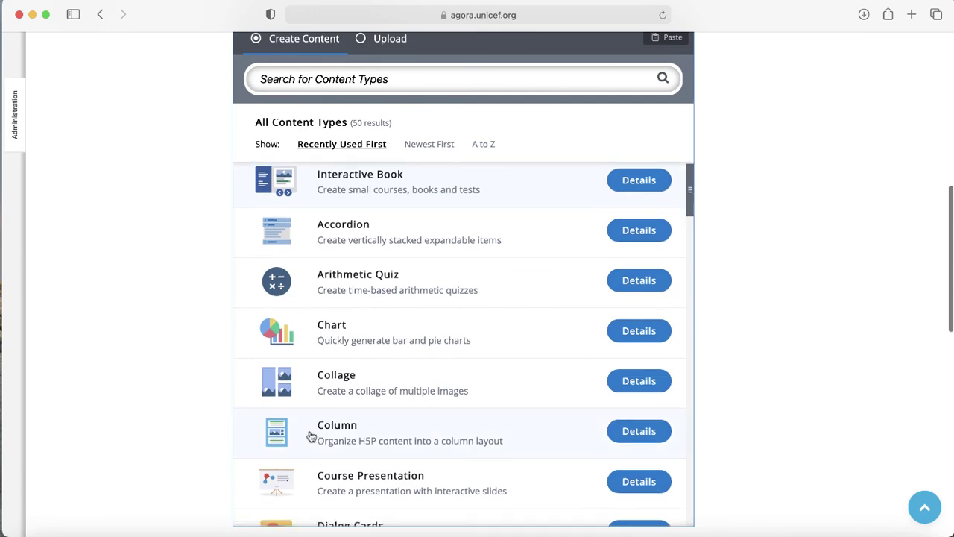
{"action": "scroll", "coordinate": [309, 437], "scroll_direction": "down", "scroll_amount": 5}
{"action": "scroll", "coordinate": [311, 437], "scroll_direction": "down", "scroll_amount": 4}
{"action": "scroll", "coordinate": [311, 437], "scroll_direction": "down", "scroll_amount": 5}
{"action": "scroll", "coordinate": [310, 437], "scroll_direction": "down", "scroll_amount": 3}
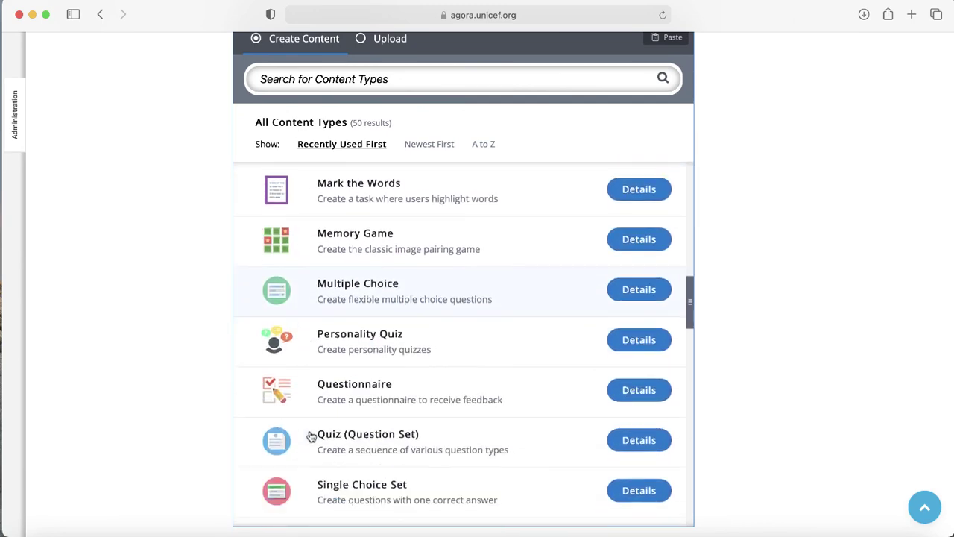
{"action": "scroll", "coordinate": [311, 437], "scroll_direction": "down", "scroll_amount": 4}
{"action": "scroll", "coordinate": [311, 437], "scroll_direction": "up", "scroll_amount": 10}
{"action": "scroll", "coordinate": [311, 437], "scroll_direction": "up", "scroll_amount": 3}
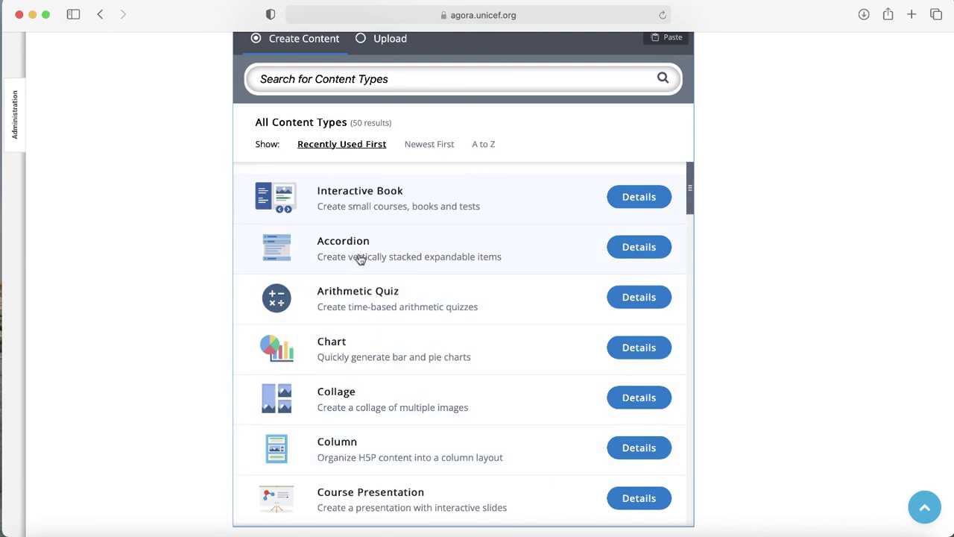
Choose Interactive Book from the H5P hub via its Details and Use
{"action": "left_click", "coordinate": [392, 84]}
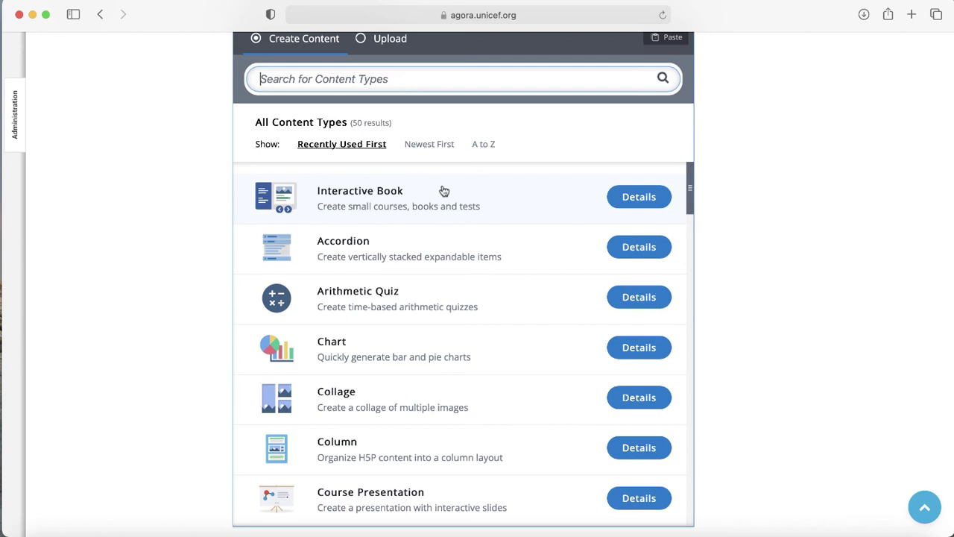
{"action": "left_click", "coordinate": [635, 198]}
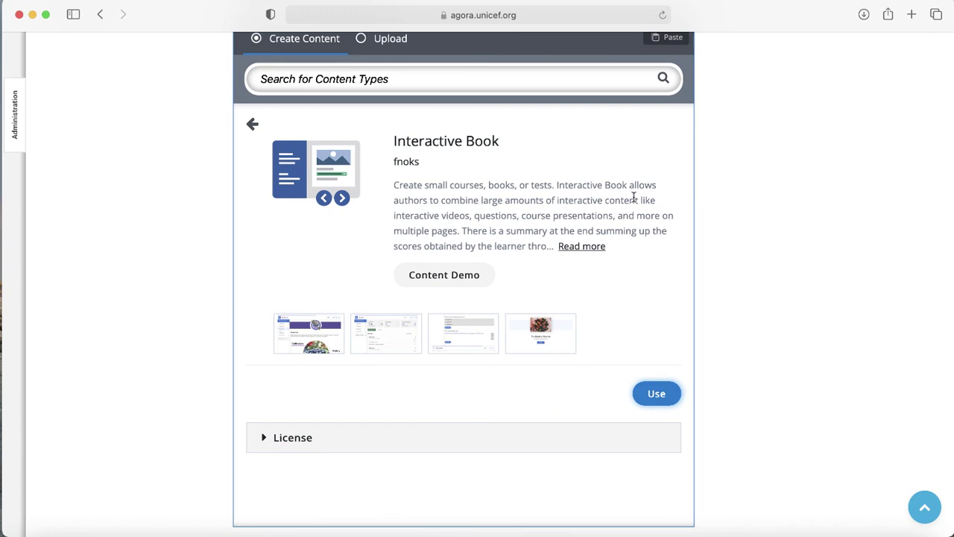
{"action": "left_click", "coordinate": [650, 395]}
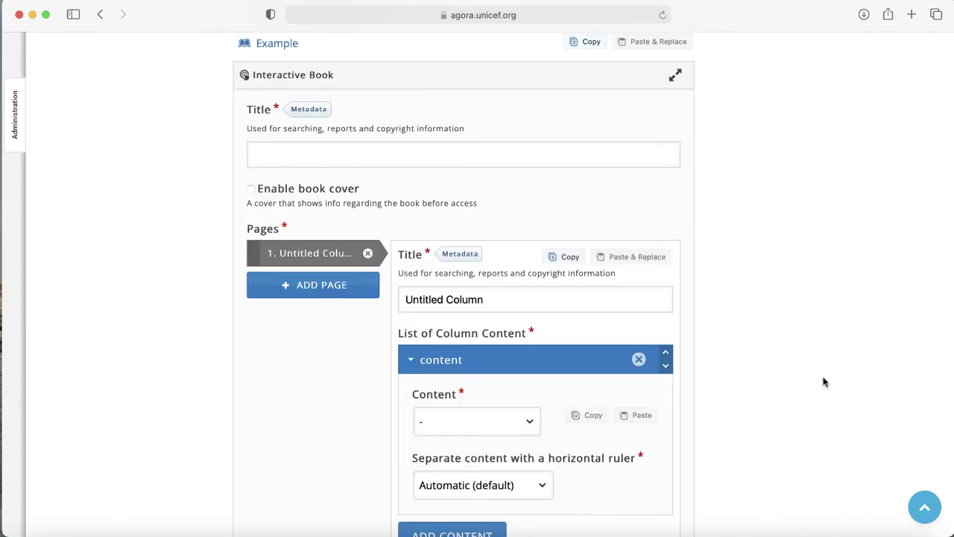
Title the book 'test', name page one 'Addie', and set its content to Image Hotspots
{"action": "scroll", "coordinate": [213, 296], "scroll_direction": "up", "scroll_amount": 5}
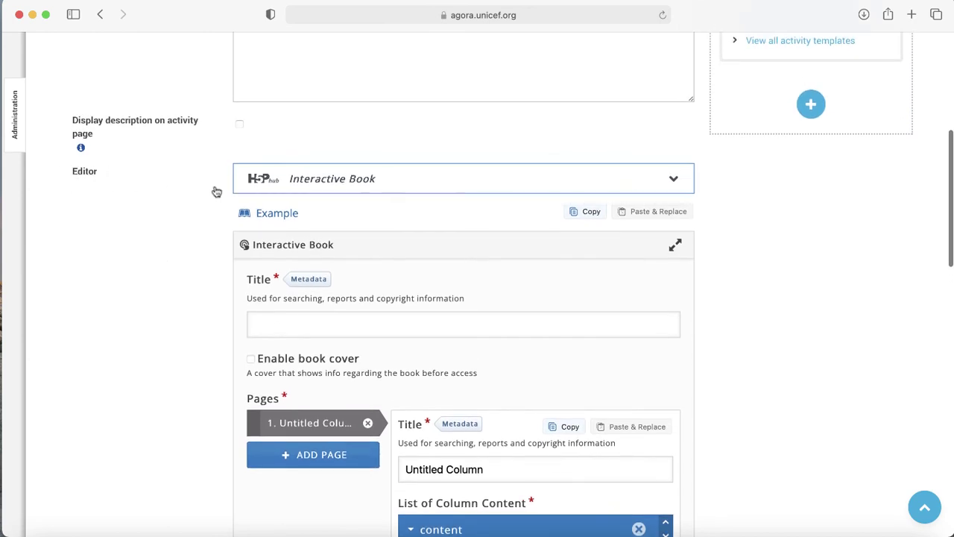
{"action": "scroll", "coordinate": [185, 432], "scroll_direction": "down", "scroll_amount": 2}
{"action": "scroll", "coordinate": [185, 432], "scroll_direction": "down", "scroll_amount": 2}
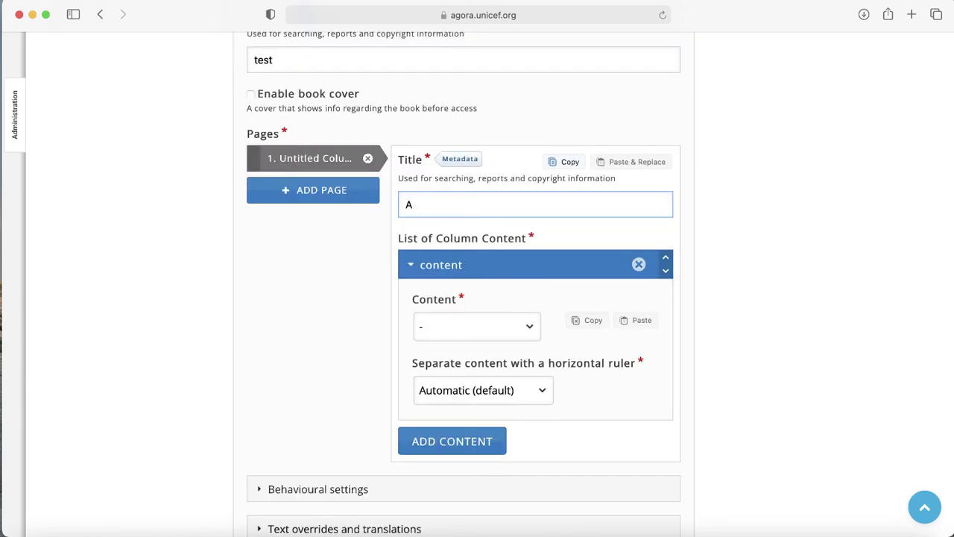
{"action": "type", "text": "ddie"}
{"action": "left_click", "coordinate": [448, 333]}
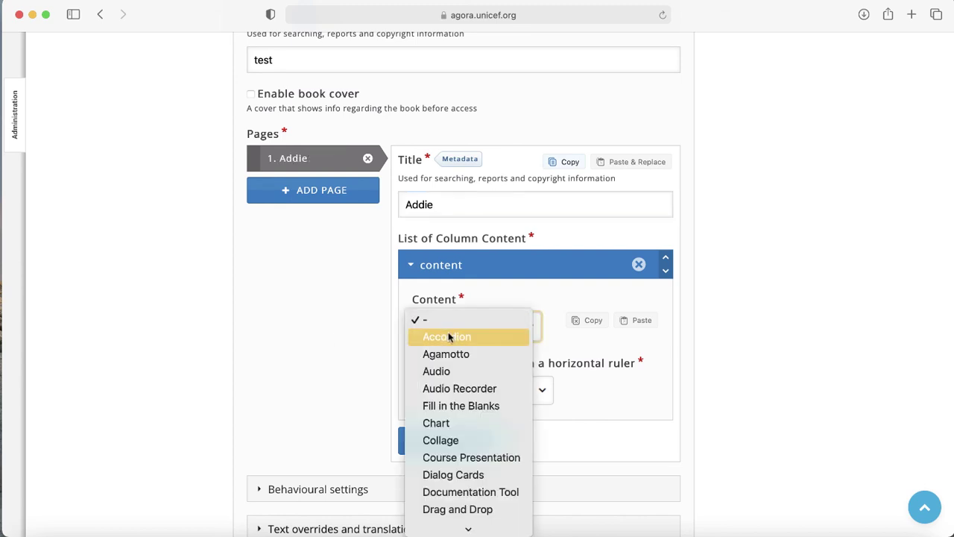
{"action": "scroll", "coordinate": [439, 475], "scroll_direction": "down", "scroll_amount": 5}
{"action": "scroll", "coordinate": [440, 479], "scroll_direction": "down", "scroll_amount": 1}
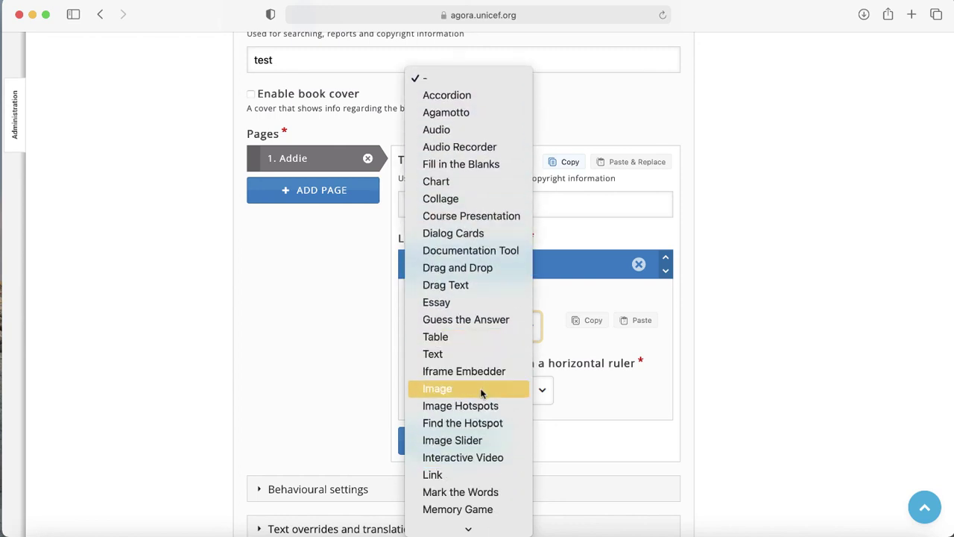
{"action": "left_click", "coordinate": [480, 407]}
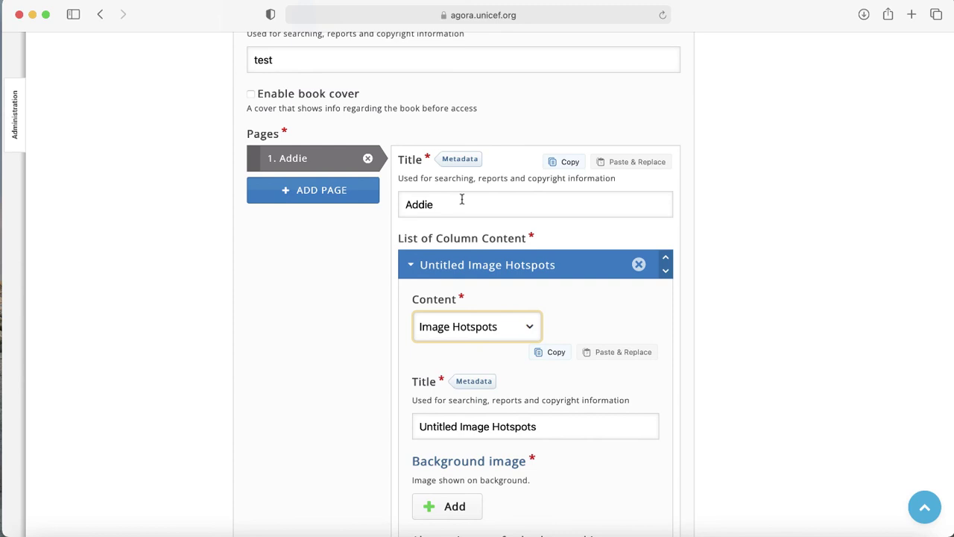
Upload info2.jpeg, the ADDIE puzzle diagram, as the background image
{"action": "scroll", "coordinate": [462, 199], "scroll_direction": "down", "scroll_amount": 3}
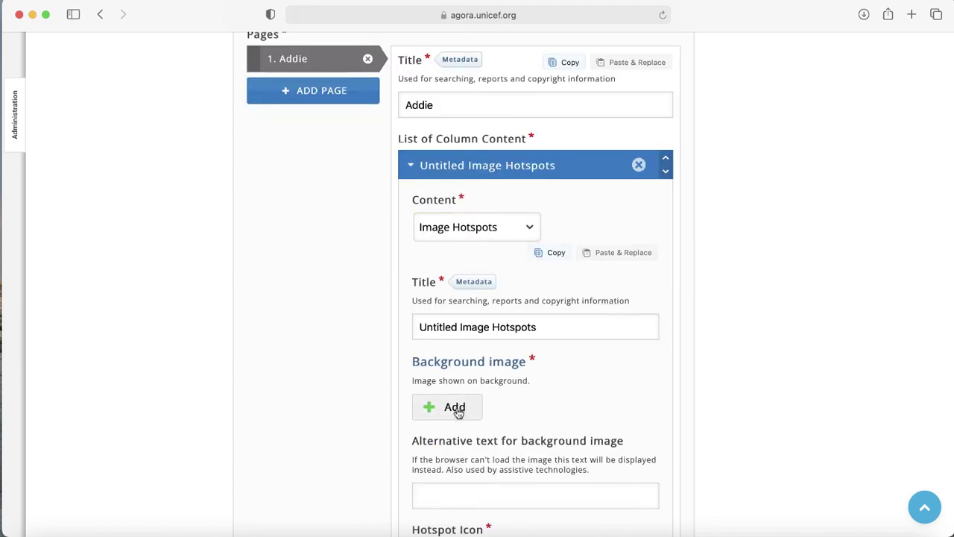
{"action": "left_click", "coordinate": [456, 409]}
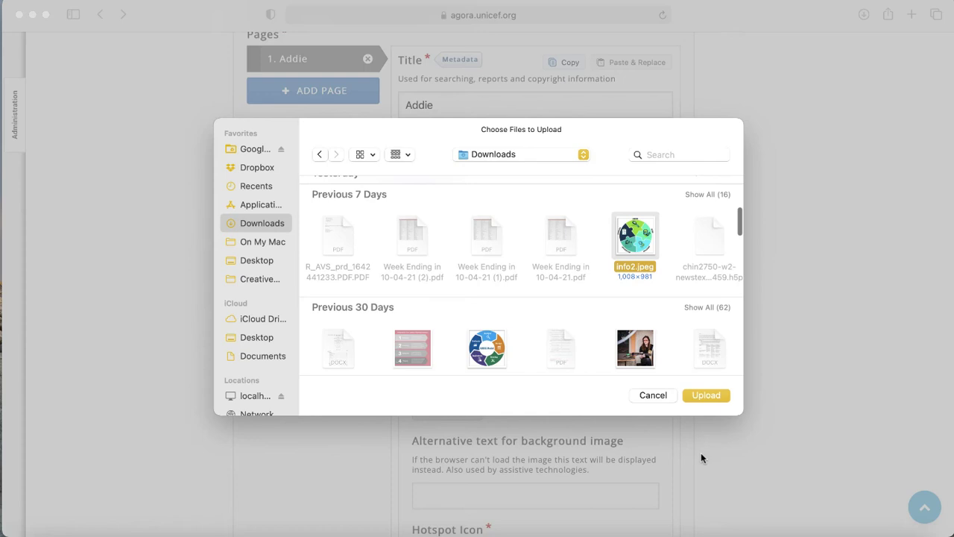
{"action": "left_click", "coordinate": [706, 395]}
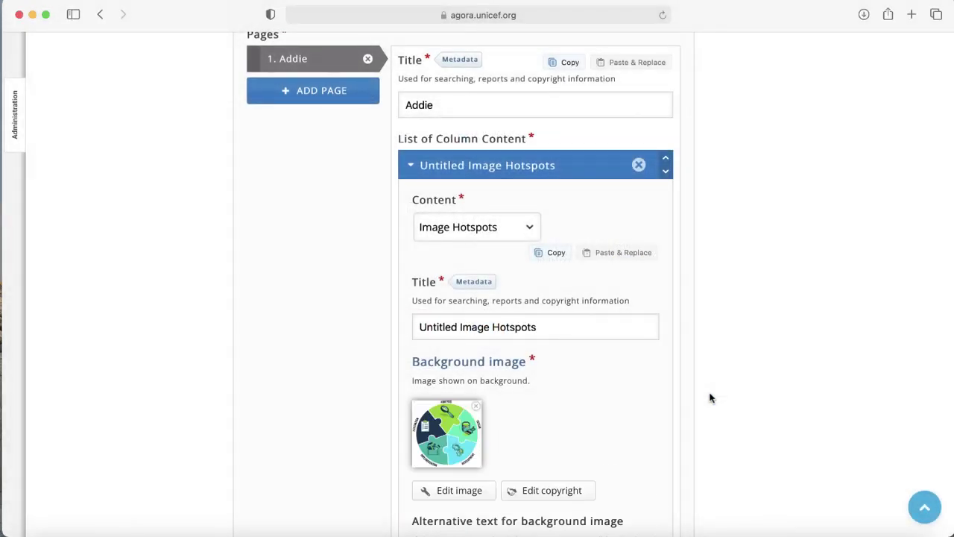
{"action": "scroll", "coordinate": [710, 398], "scroll_direction": "down", "scroll_amount": 5}
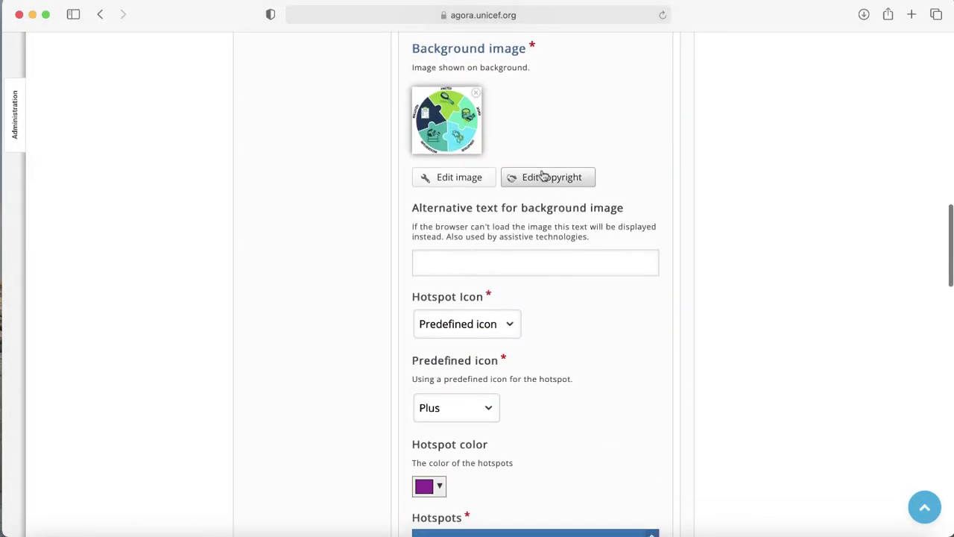
{"action": "scroll", "coordinate": [492, 448], "scroll_direction": "down", "scroll_amount": 1}
{"action": "scroll", "coordinate": [492, 447], "scroll_direction": "down", "scroll_amount": 1}
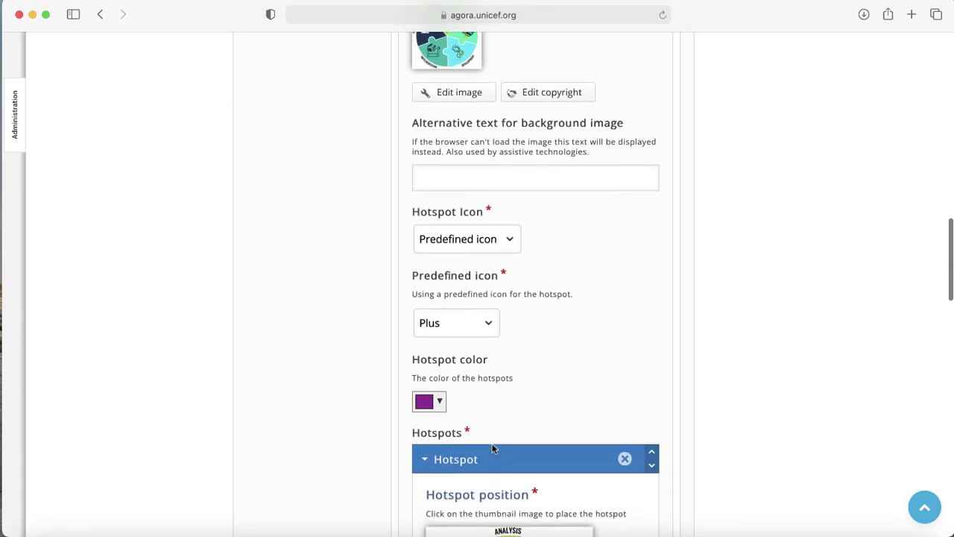
{"action": "scroll", "coordinate": [492, 447], "scroll_direction": "down", "scroll_amount": 2}
{"action": "scroll", "coordinate": [491, 448], "scroll_direction": "down", "scroll_amount": 2}
{"action": "scroll", "coordinate": [492, 447], "scroll_direction": "down", "scroll_amount": 1}
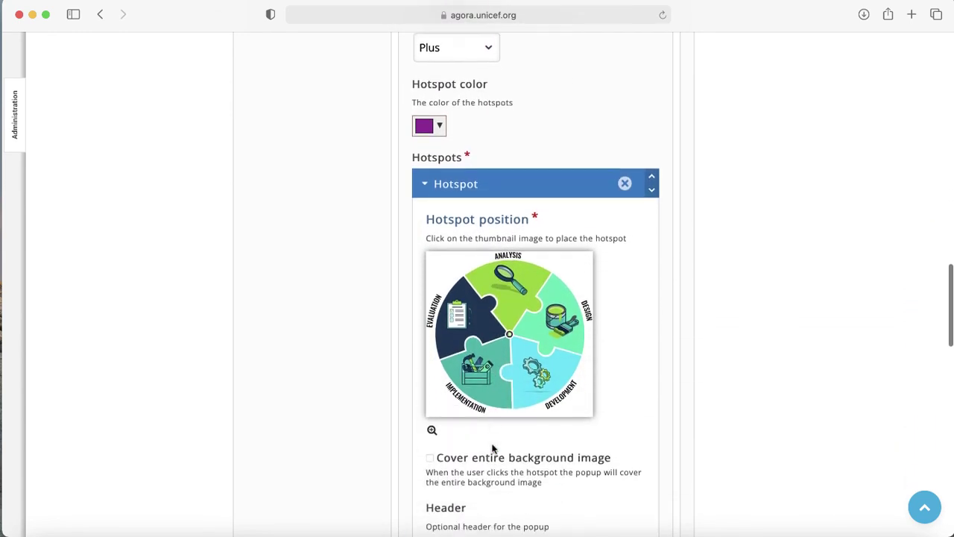
{"action": "scroll", "coordinate": [492, 447], "scroll_direction": "down", "scroll_amount": 1}
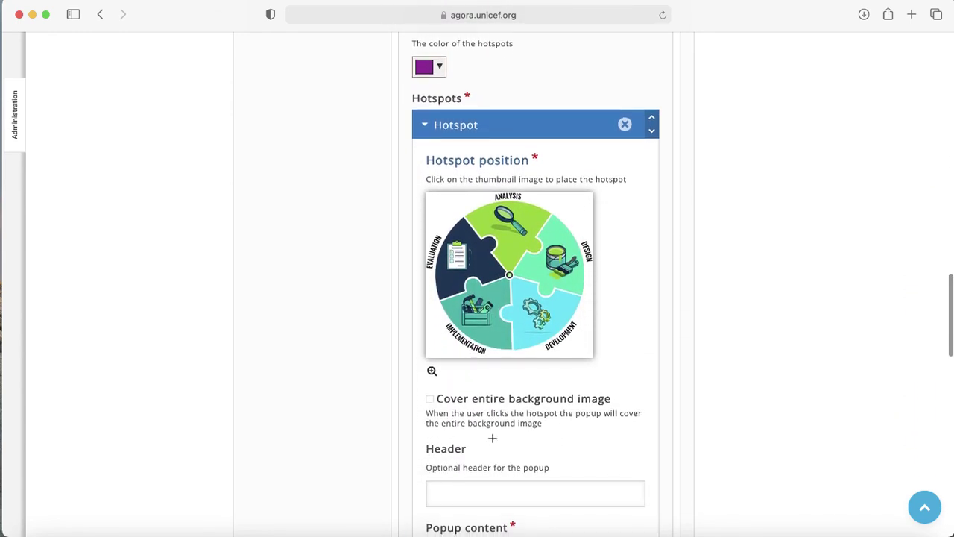
Place a hotspot on the Analysis piece with a text popup holding the analysis description
{"action": "left_click", "coordinate": [511, 242]}
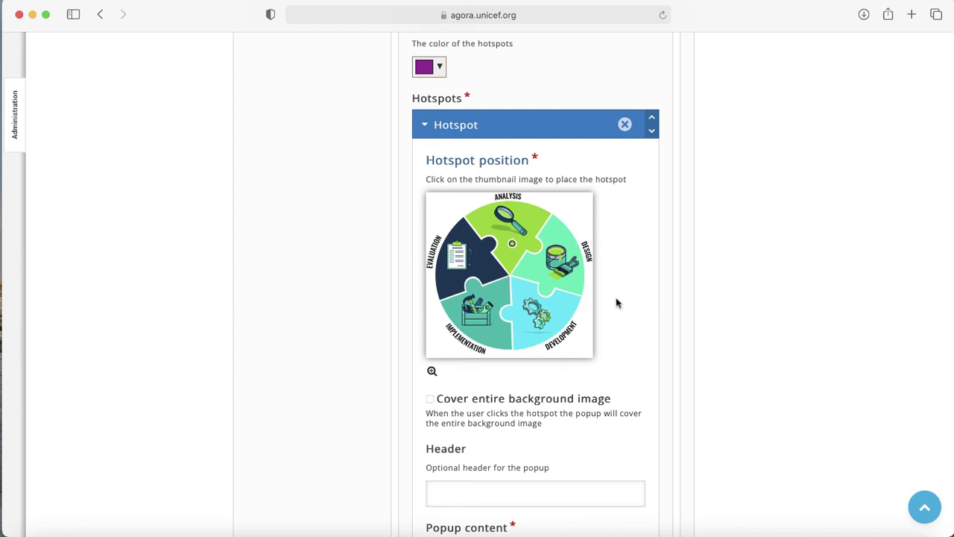
{"action": "left_click", "coordinate": [522, 209]}
{"action": "scroll", "coordinate": [449, 500], "scroll_direction": "down", "scroll_amount": 5}
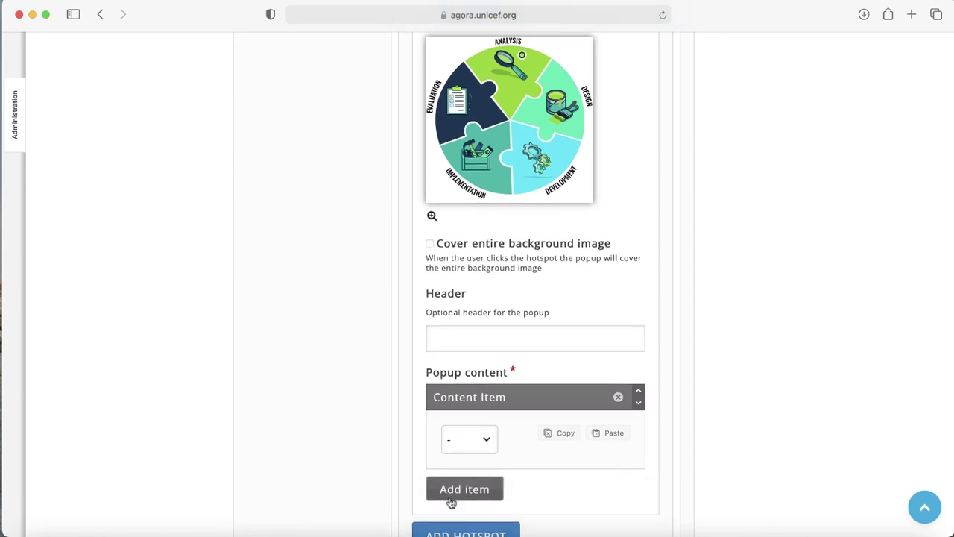
{"action": "left_click", "coordinate": [485, 442]}
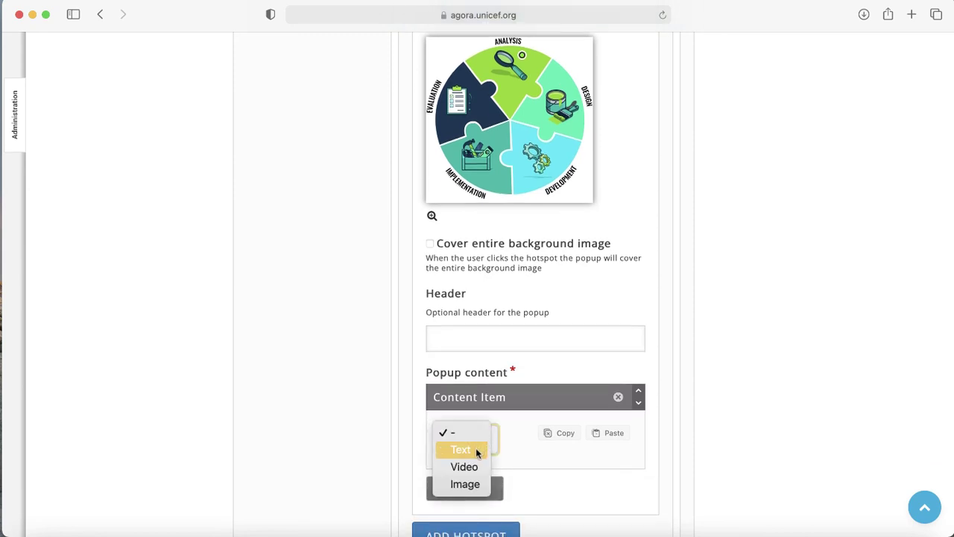
{"action": "left_click", "coordinate": [475, 449]}
{"action": "scroll", "coordinate": [567, 455], "scroll_direction": "down", "scroll_amount": 3}
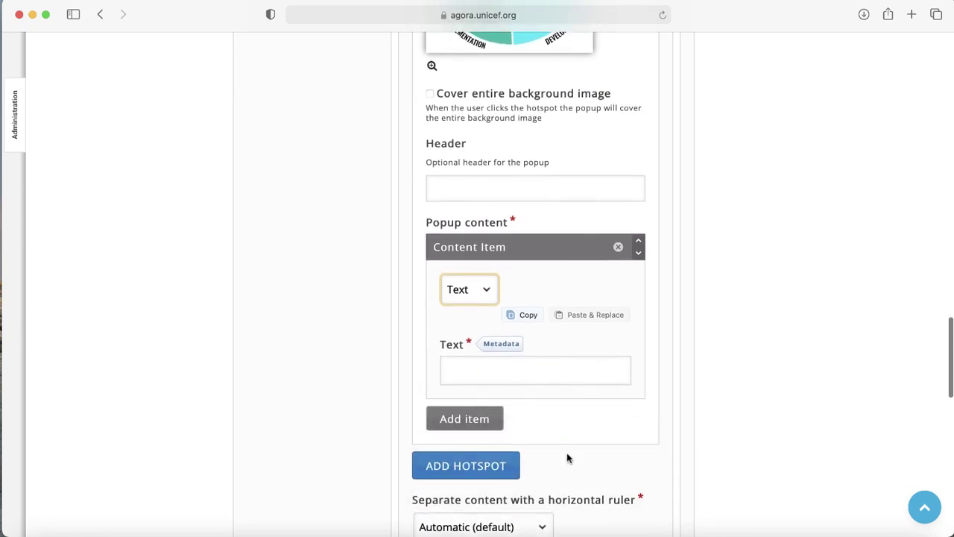
{"action": "left_click", "coordinate": [516, 375]}
{"action": "key", "text": "super+v"}
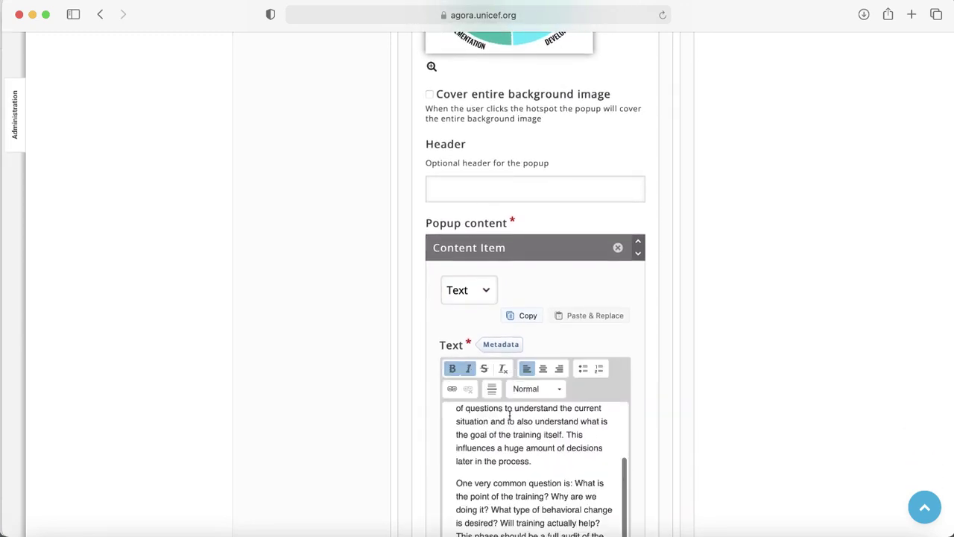
{"action": "scroll", "coordinate": [464, 452], "scroll_direction": "down", "scroll_amount": 2}
{"action": "scroll", "coordinate": [463, 453], "scroll_direction": "down", "scroll_amount": 3}
{"action": "scroll", "coordinate": [463, 452], "scroll_direction": "down", "scroll_amount": 1}
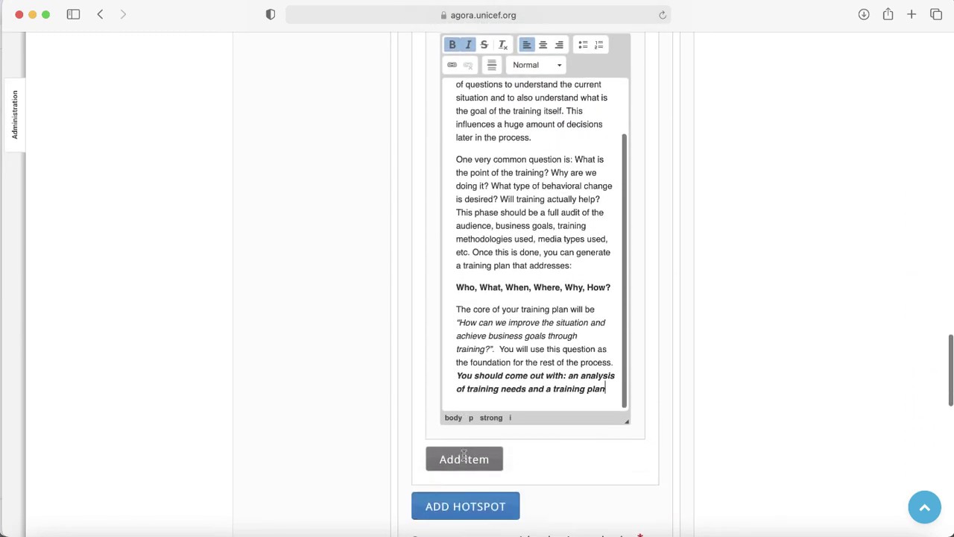
{"action": "scroll", "coordinate": [463, 453], "scroll_direction": "down", "scroll_amount": 3}
Add a second hotspot with a text popup holding the design phase description
{"action": "left_click", "coordinate": [464, 344]}
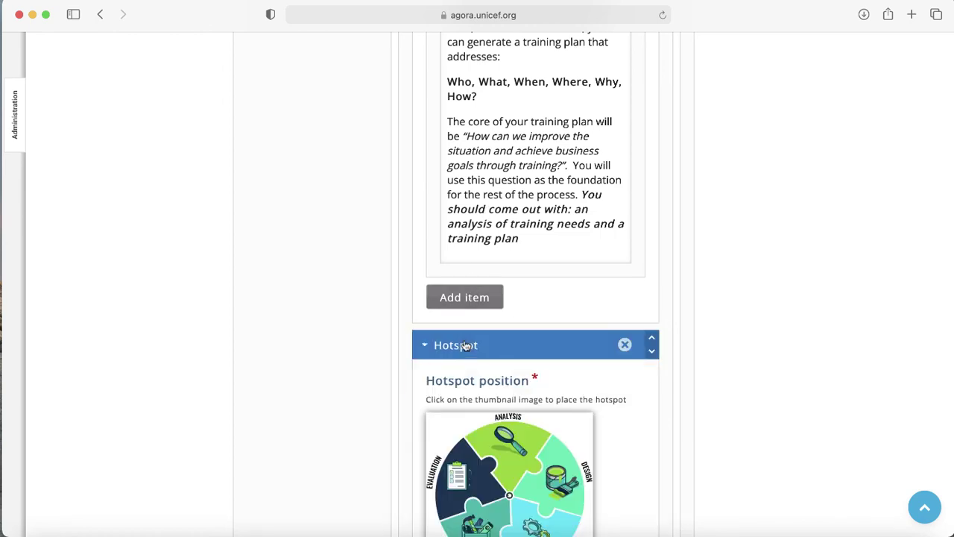
{"action": "scroll", "coordinate": [477, 394], "scroll_direction": "down", "scroll_amount": 4}
{"action": "scroll", "coordinate": [482, 393], "scroll_direction": "down", "scroll_amount": 2}
{"action": "scroll", "coordinate": [482, 394], "scroll_direction": "down", "scroll_amount": 1}
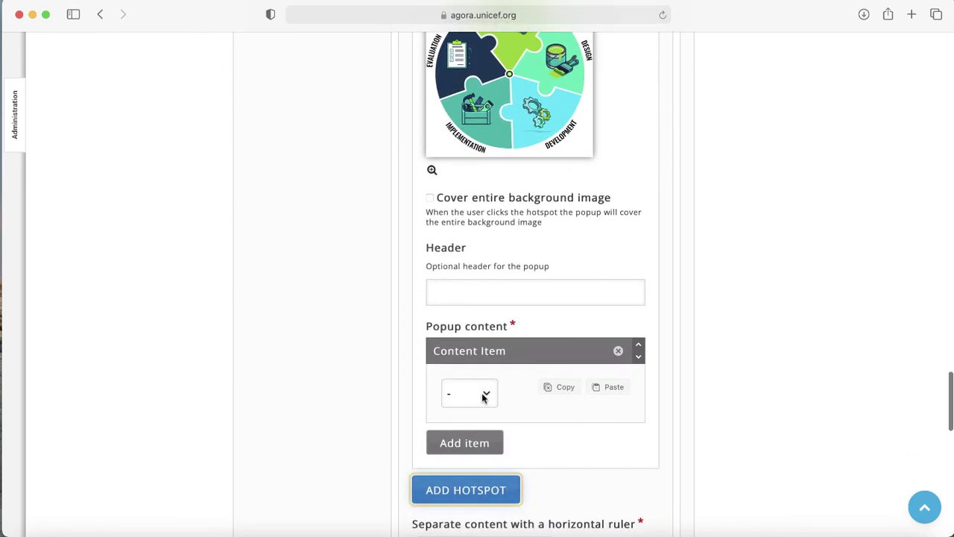
{"action": "left_click", "coordinate": [483, 394]}
{"action": "left_click", "coordinate": [470, 403]}
{"action": "scroll", "coordinate": [499, 342], "scroll_direction": "down", "scroll_amount": 2}
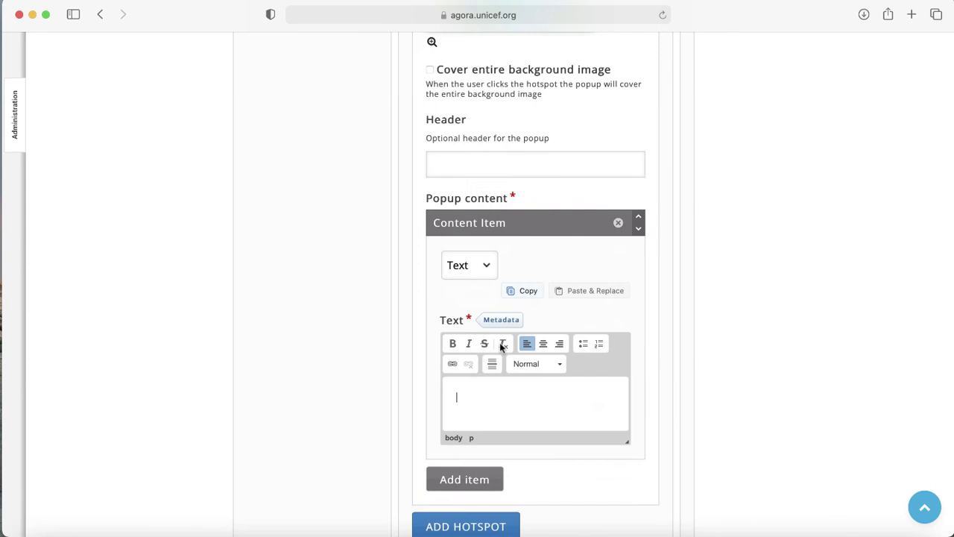
{"action": "key", "text": "ctrl+v"}
{"action": "scroll", "coordinate": [495, 443], "scroll_direction": "down", "scroll_amount": 4}
{"action": "scroll", "coordinate": [496, 448], "scroll_direction": "down", "scroll_amount": 1}
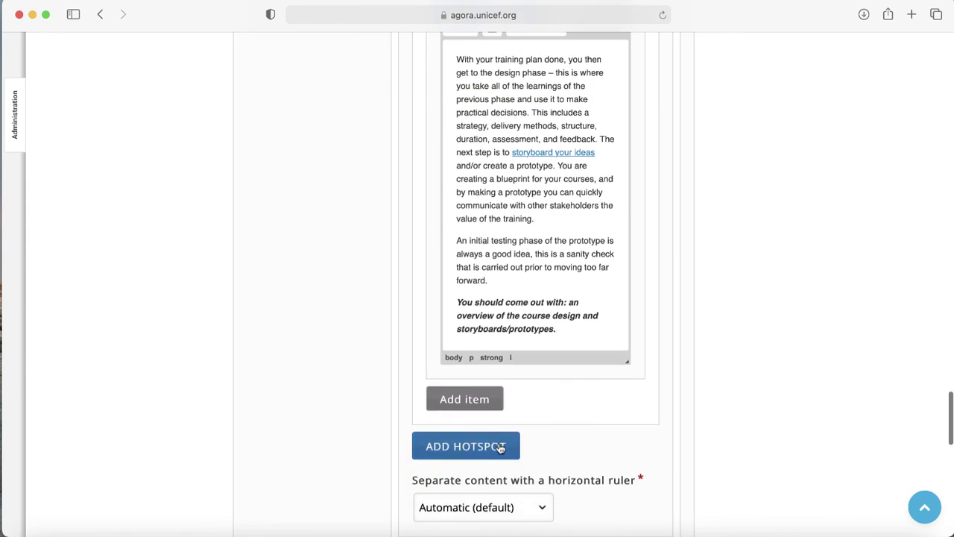
{"action": "scroll", "coordinate": [448, 492], "scroll_direction": "down", "scroll_amount": 1}
{"action": "scroll", "coordinate": [382, 236], "scroll_direction": "up", "scroll_amount": 2}
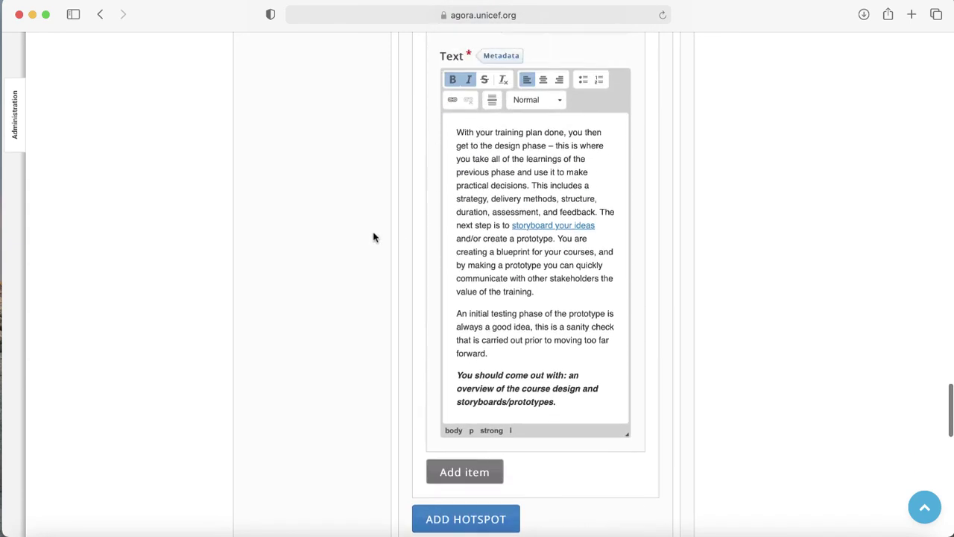
{"action": "scroll", "coordinate": [373, 237], "scroll_direction": "up", "scroll_amount": 4}
{"action": "scroll", "coordinate": [374, 237], "scroll_direction": "up", "scroll_amount": 4}
{"action": "scroll", "coordinate": [374, 237], "scroll_direction": "up", "scroll_amount": 3}
{"action": "scroll", "coordinate": [375, 237], "scroll_direction": "up", "scroll_amount": 4}
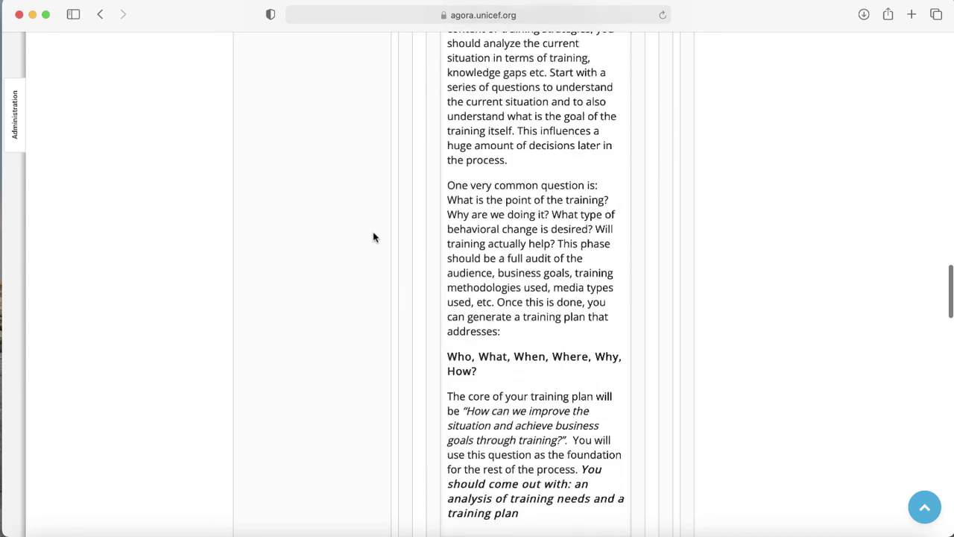
{"action": "scroll", "coordinate": [375, 237], "scroll_direction": "down", "scroll_amount": 8}
{"action": "scroll", "coordinate": [374, 237], "scroll_direction": "up", "scroll_amount": 5}
Add a second book page titled 'test'
{"action": "scroll", "coordinate": [374, 237], "scroll_direction": "up", "scroll_amount": 10}
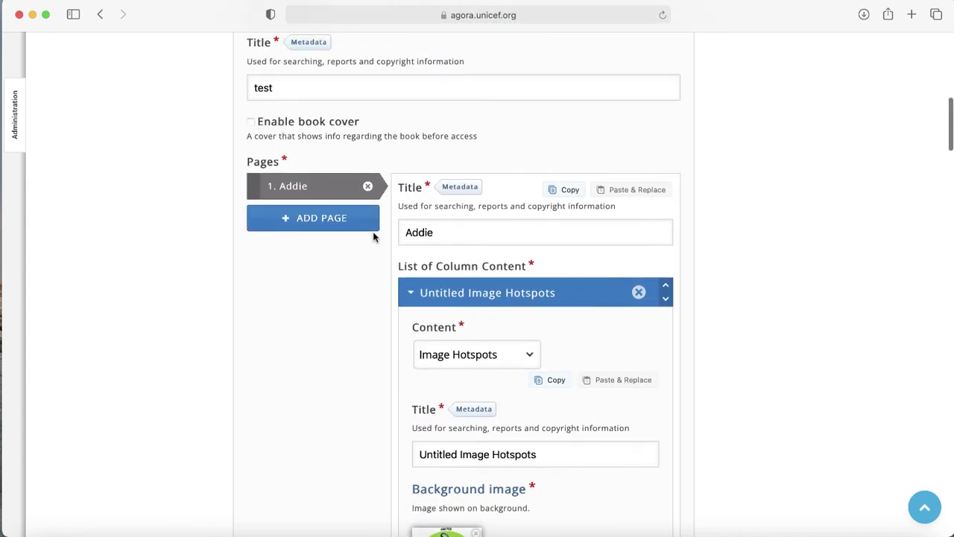
{"action": "left_click", "coordinate": [347, 227]}
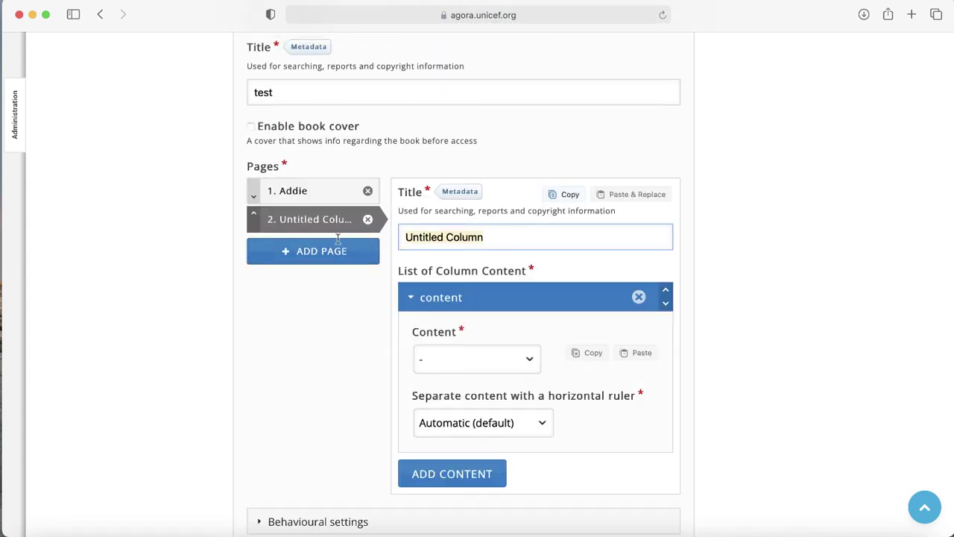
{"action": "type", "text": "test"}
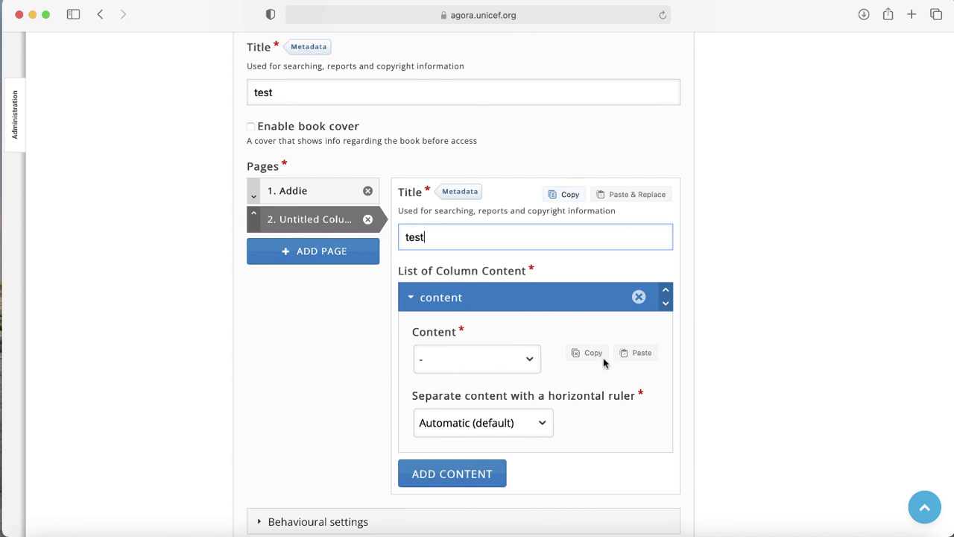
{"action": "scroll", "coordinate": [671, 440], "scroll_direction": "down", "scroll_amount": 2}
Make the page a True/False question on the ADDIE model answered True, expanding Behavioural settings
{"action": "left_click", "coordinate": [501, 297]}
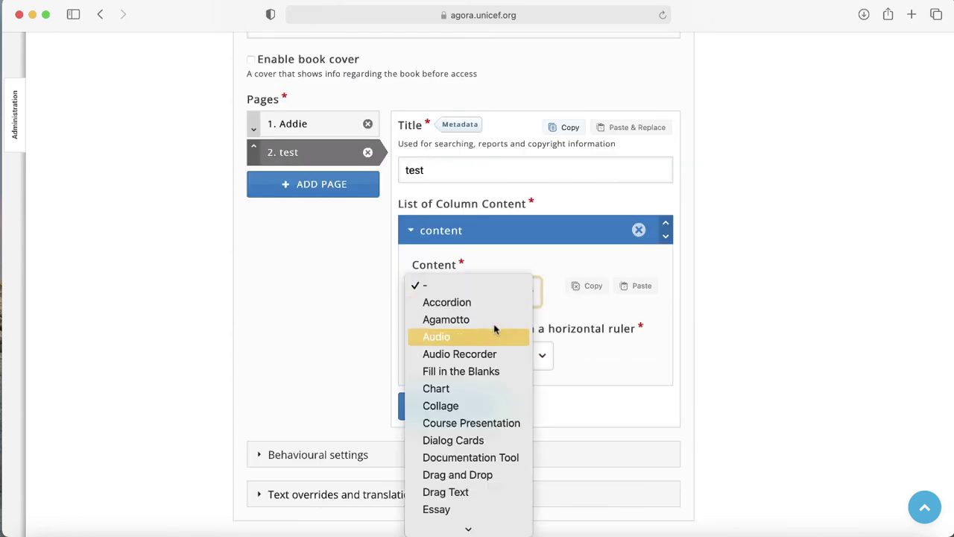
{"action": "scroll", "coordinate": [470, 492], "scroll_direction": "down", "scroll_amount": 2}
{"action": "scroll", "coordinate": [468, 492], "scroll_direction": "down", "scroll_amount": 5}
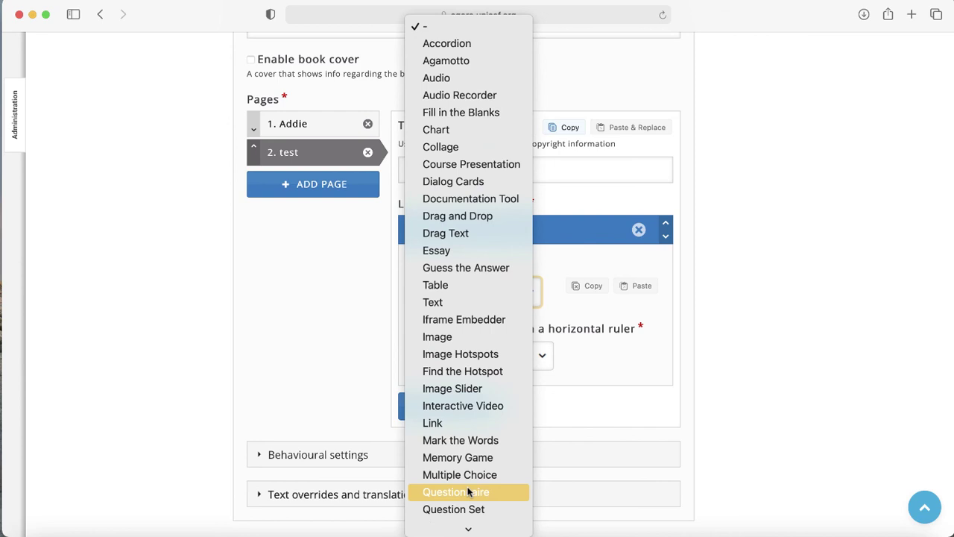
{"action": "scroll", "coordinate": [468, 492], "scroll_direction": "down", "scroll_amount": 4}
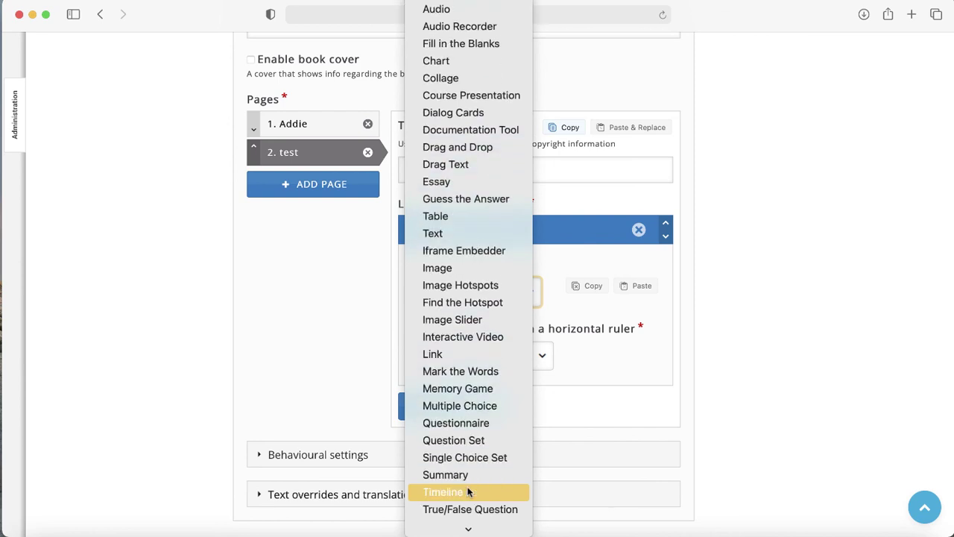
{"action": "scroll", "coordinate": [468, 492], "scroll_direction": "down", "scroll_amount": 1}
{"action": "left_click", "coordinate": [470, 492]}
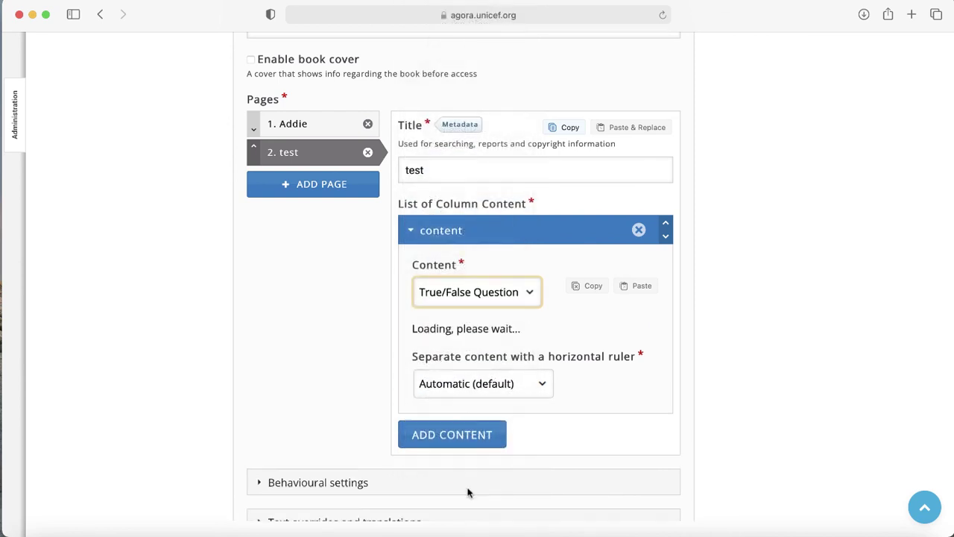
{"action": "type", "text": "The addie model of training is the most common model of training."}
{"action": "scroll", "coordinate": [544, 447], "scroll_direction": "down", "scroll_amount": 2}
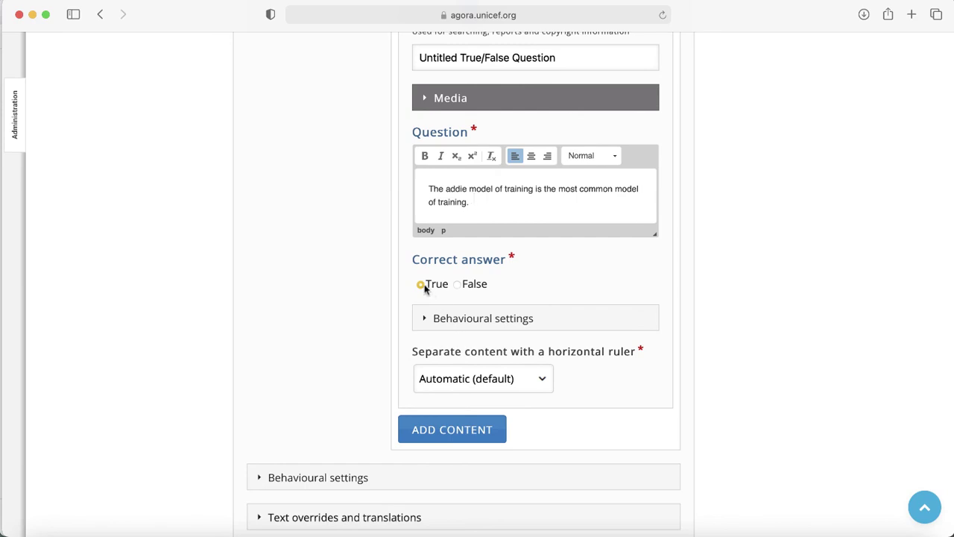
{"action": "left_click", "coordinate": [508, 331]}
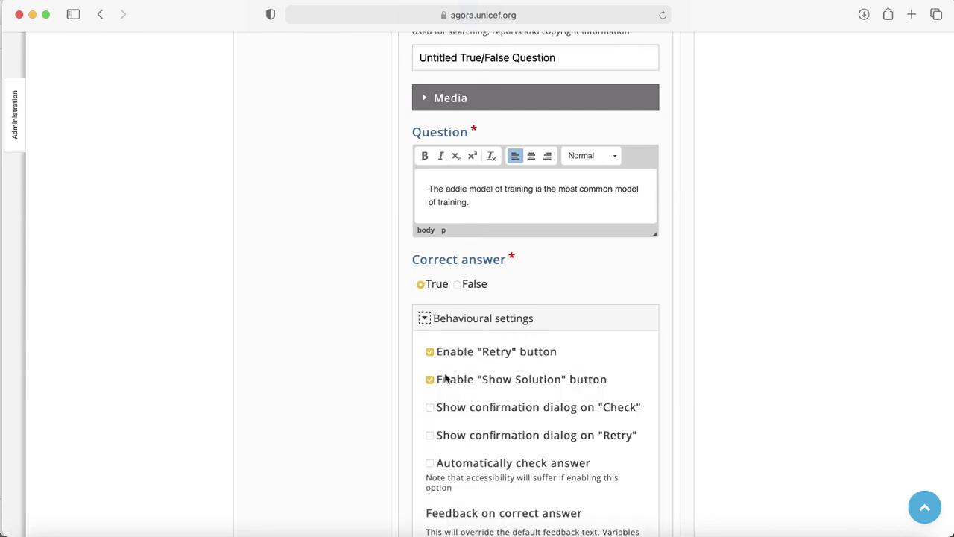
{"action": "scroll", "coordinate": [411, 452], "scroll_direction": "down", "scroll_amount": 2}
{"action": "scroll", "coordinate": [409, 455], "scroll_direction": "down", "scroll_amount": 2}
{"action": "scroll", "coordinate": [410, 454], "scroll_direction": "down", "scroll_amount": 2}
{"action": "scroll", "coordinate": [410, 454], "scroll_direction": "down", "scroll_amount": 2}
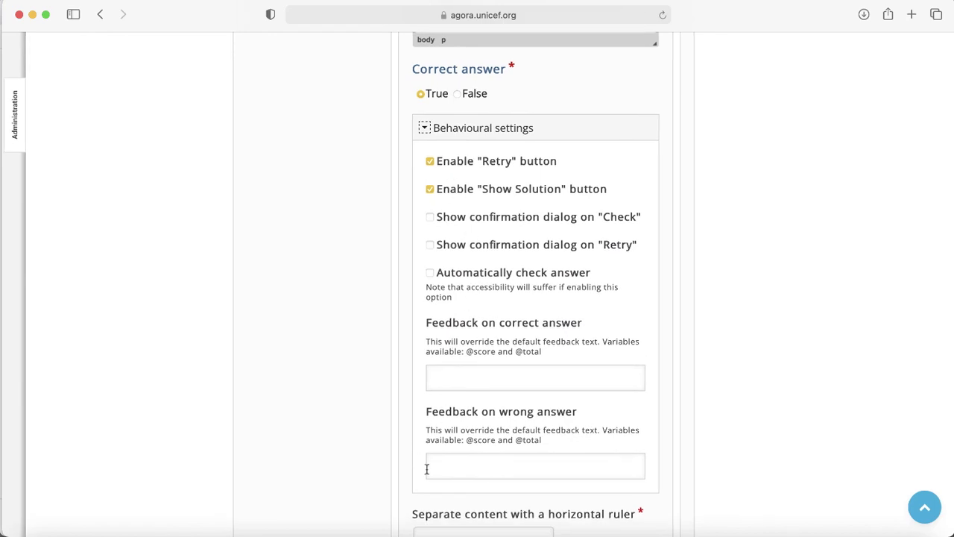
Scroll the activity settings, toggling Display options and expanding the Grade section
{"action": "scroll", "coordinate": [365, 467], "scroll_direction": "down", "scroll_amount": 2}
{"action": "scroll", "coordinate": [365, 468], "scroll_direction": "down", "scroll_amount": 10}
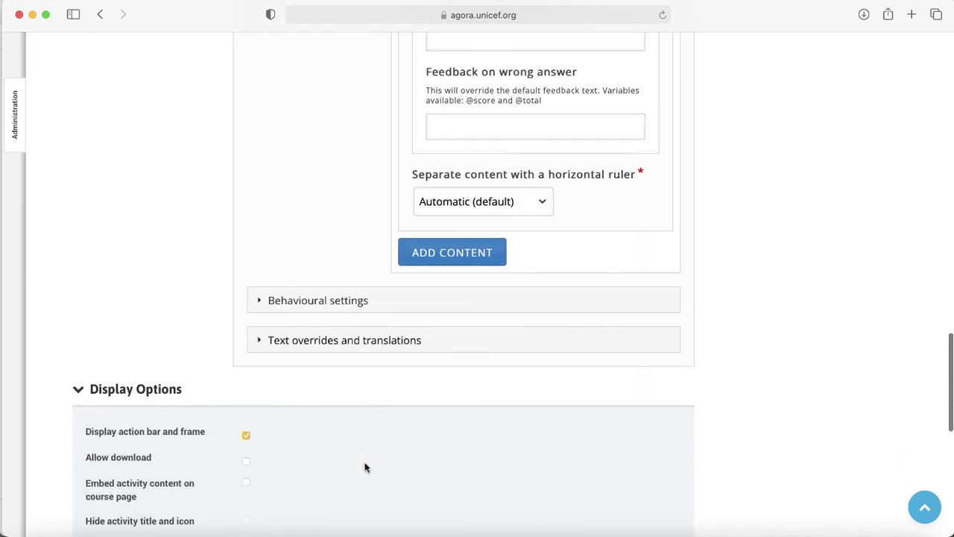
{"action": "scroll", "coordinate": [365, 467], "scroll_direction": "down", "scroll_amount": 3}
{"action": "scroll", "coordinate": [365, 466], "scroll_direction": "down", "scroll_amount": 1}
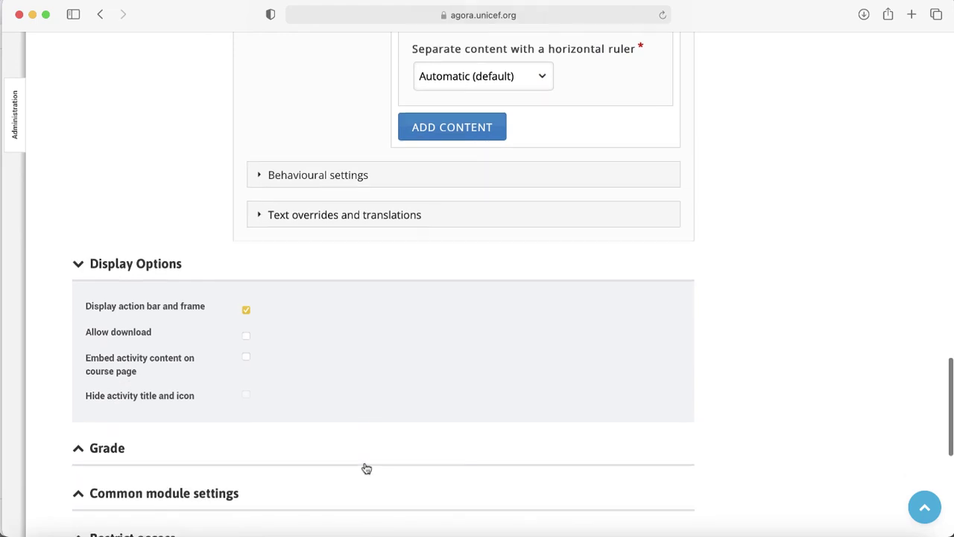
{"action": "scroll", "coordinate": [364, 467], "scroll_direction": "down", "scroll_amount": 1}
{"action": "left_click", "coordinate": [124, 242]}
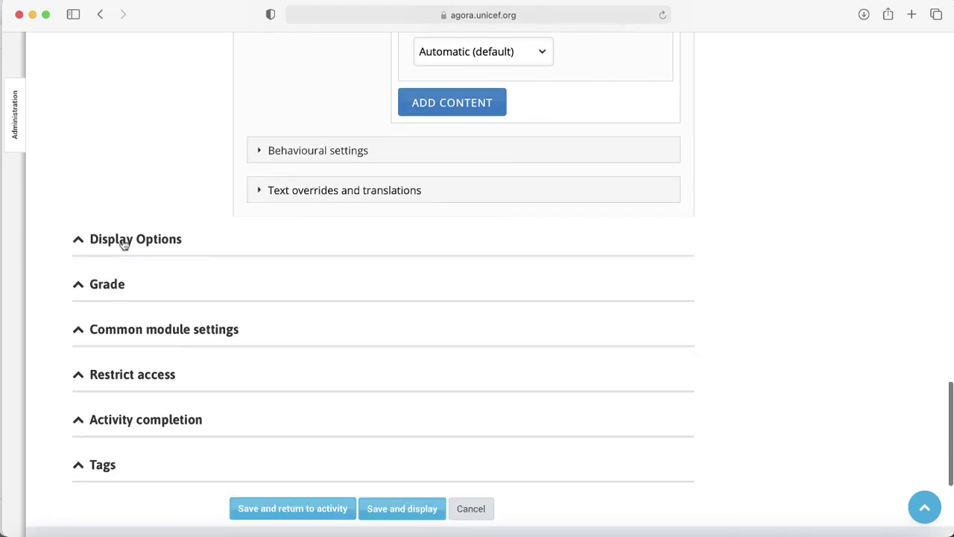
{"action": "left_click", "coordinate": [124, 242]}
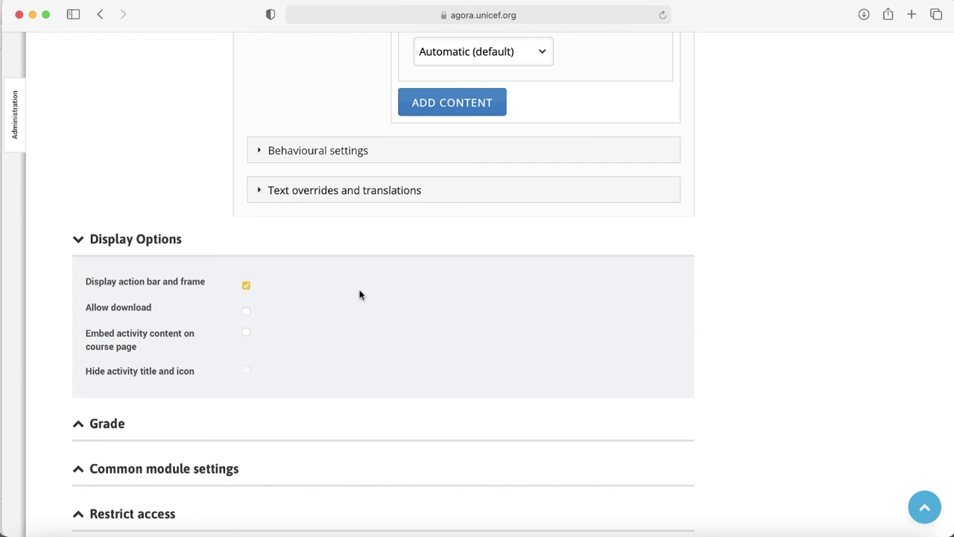
{"action": "left_click", "coordinate": [109, 429]}
{"action": "scroll", "coordinate": [110, 432], "scroll_direction": "down", "scroll_amount": 3}
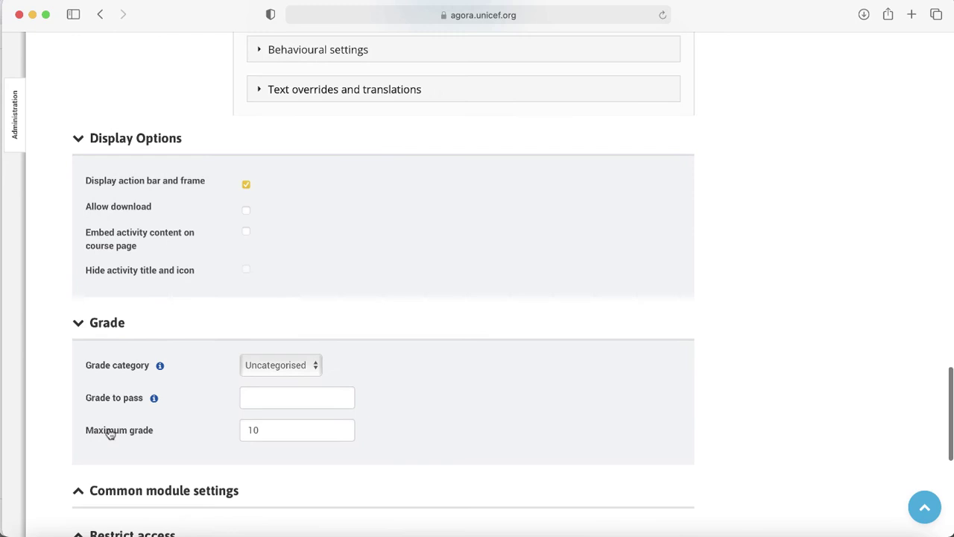
{"action": "scroll", "coordinate": [109, 432], "scroll_direction": "down", "scroll_amount": 1}
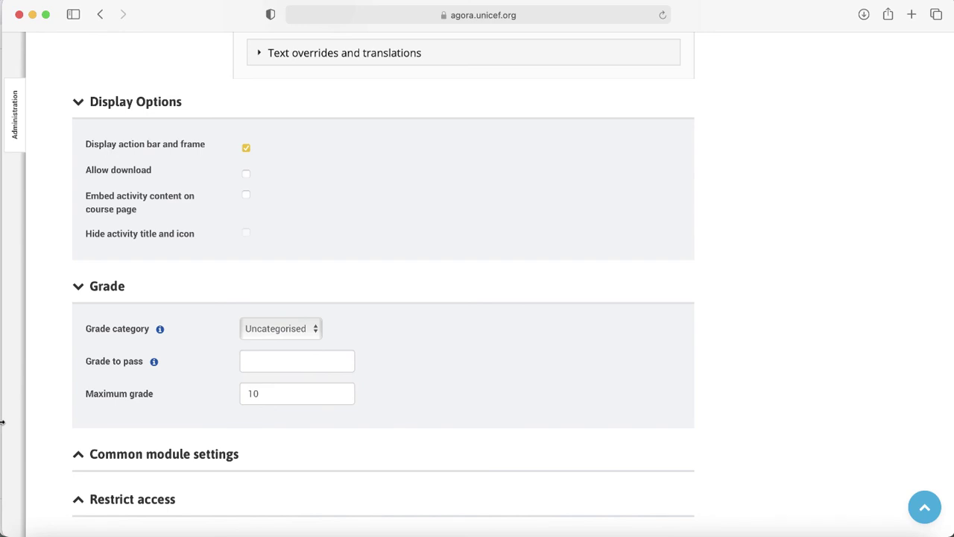
{"action": "scroll", "coordinate": [291, 419], "scroll_direction": "down", "scroll_amount": 4}
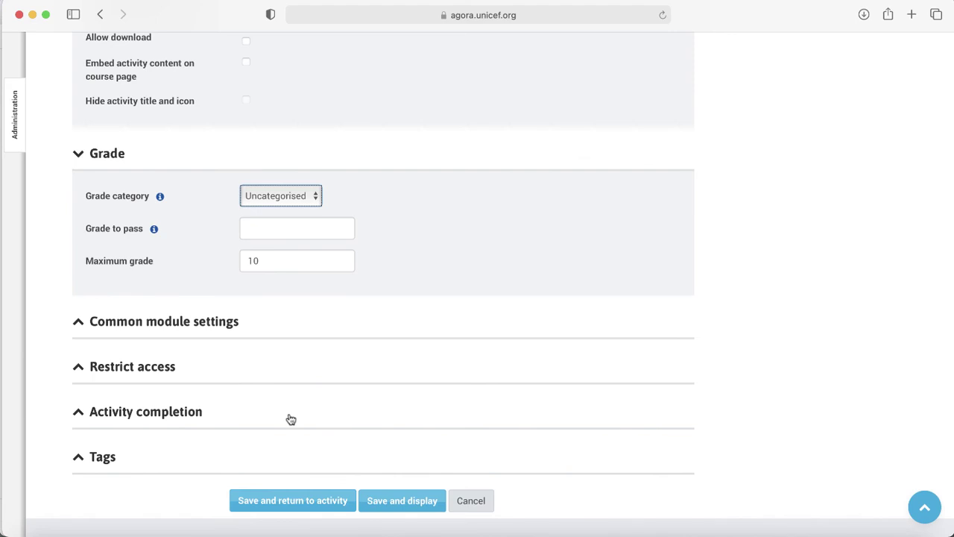
Expand Activity completion and set Completion tracking to 'Do not indicate component completion'
{"action": "left_click", "coordinate": [291, 420]}
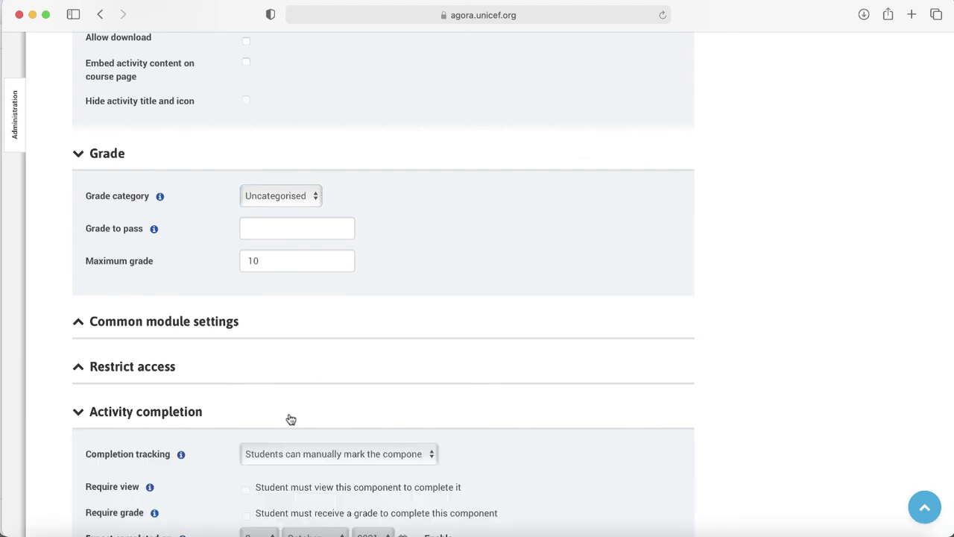
{"action": "scroll", "coordinate": [291, 418], "scroll_direction": "down", "scroll_amount": 3}
{"action": "scroll", "coordinate": [290, 419], "scroll_direction": "down", "scroll_amount": 1}
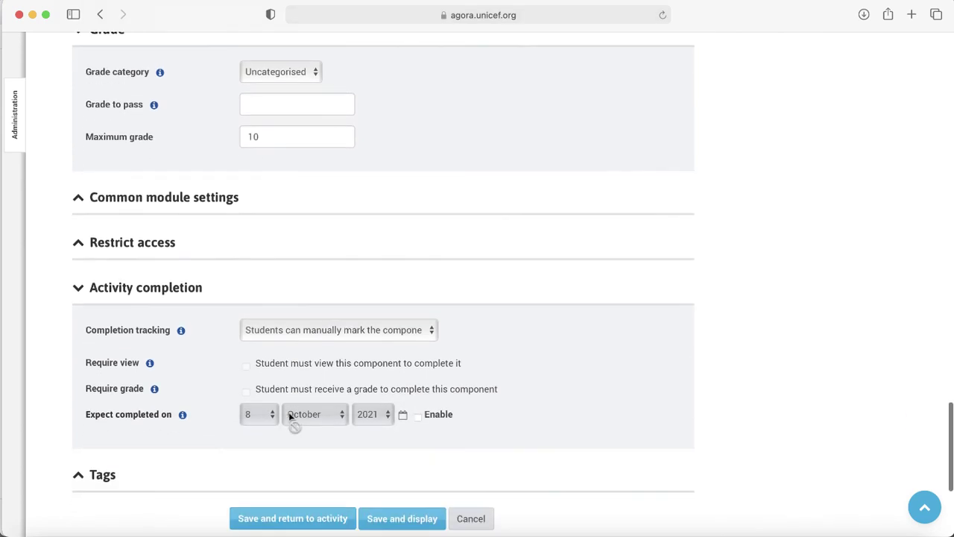
{"action": "scroll", "coordinate": [291, 419], "scroll_direction": "down", "scroll_amount": 2}
{"action": "left_click", "coordinate": [406, 287]}
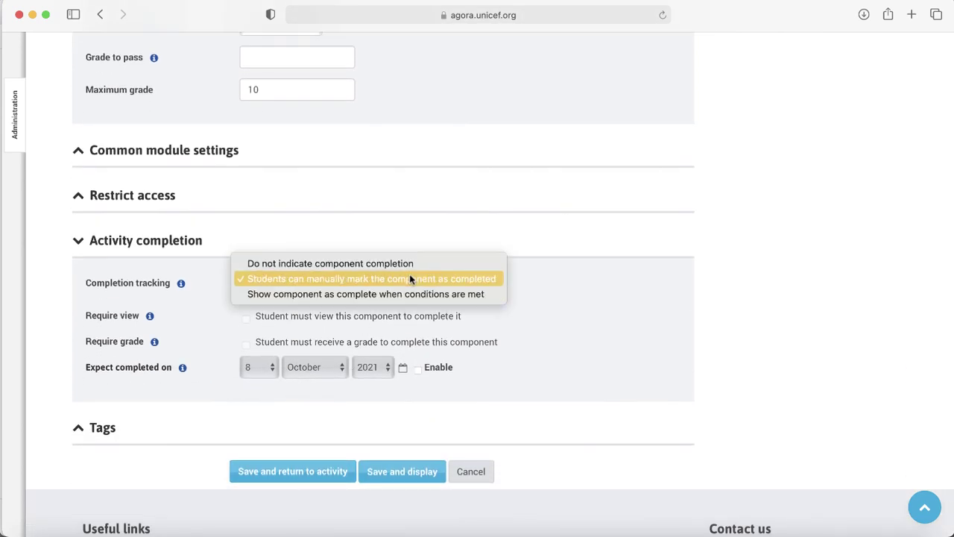
{"action": "left_click", "coordinate": [412, 263]}
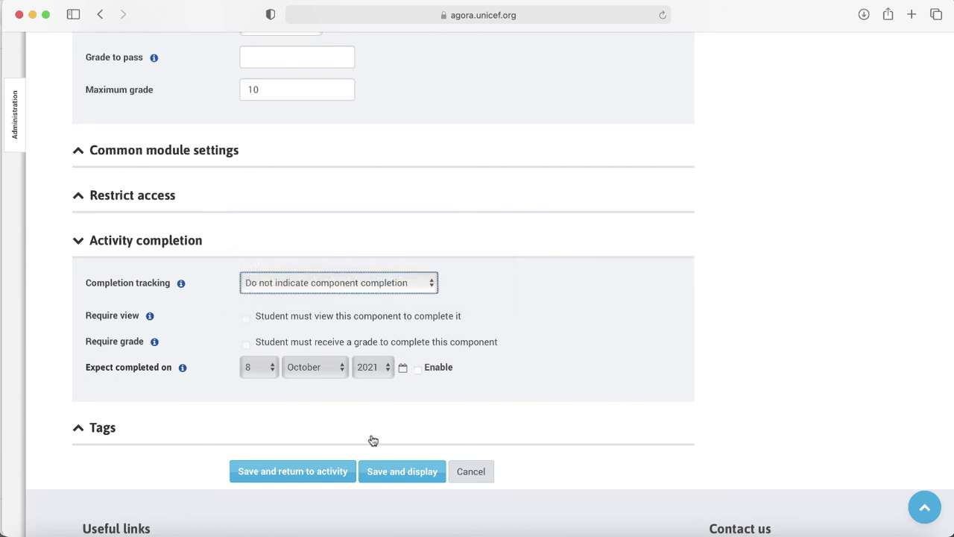
{"action": "scroll", "coordinate": [372, 440], "scroll_direction": "down", "scroll_amount": 2}
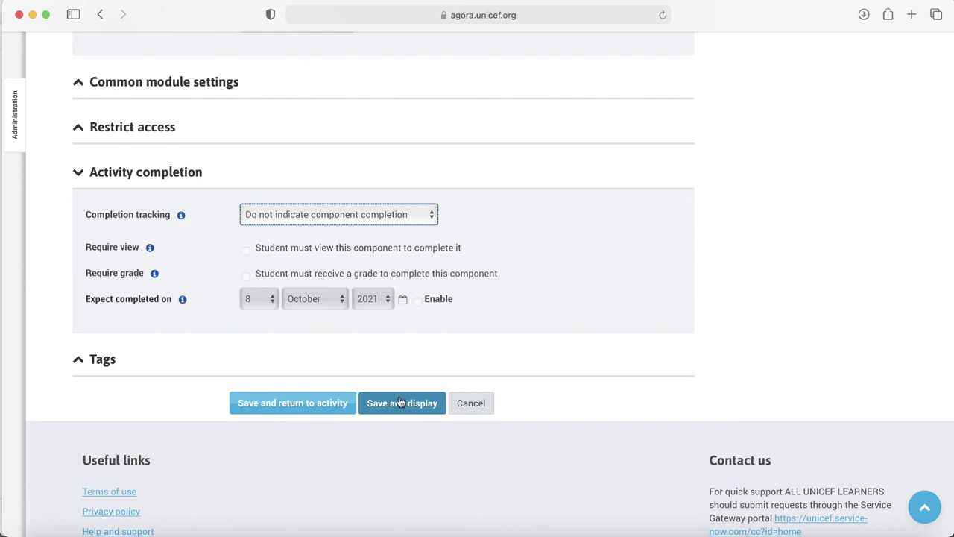
Save the 'test' book and turn off editing on the course page
{"action": "left_click", "coordinate": [398, 412]}
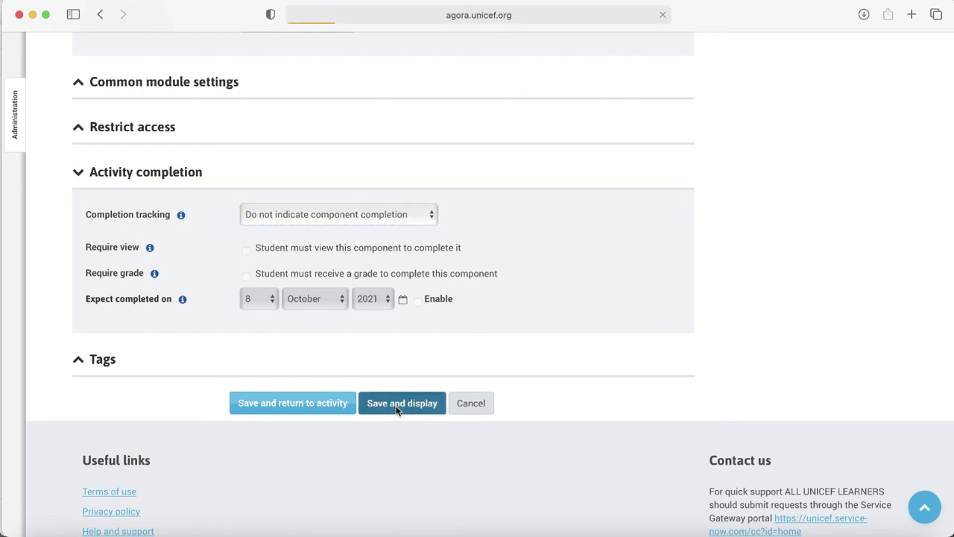
{"action": "scroll", "coordinate": [622, 224], "scroll_direction": "down", "scroll_amount": 1}
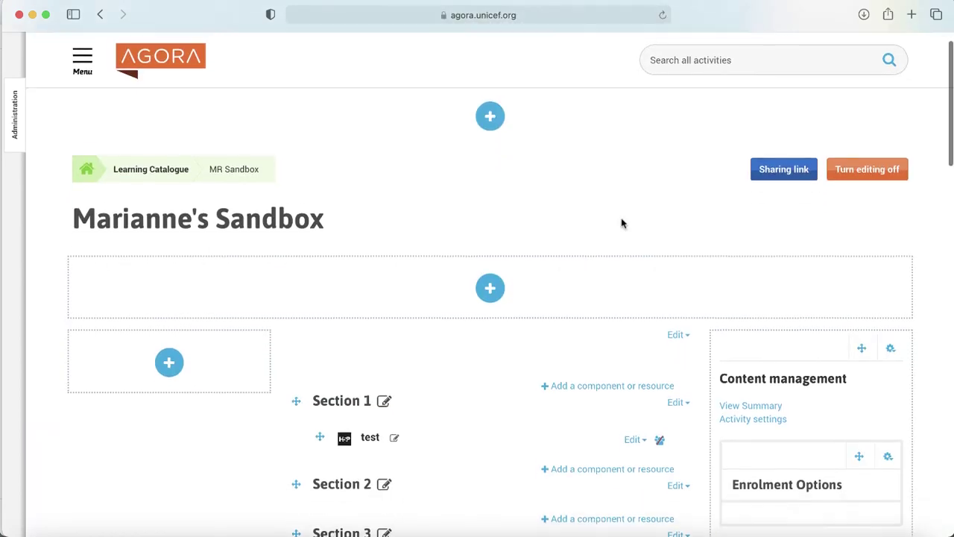
{"action": "left_click", "coordinate": [868, 166]}
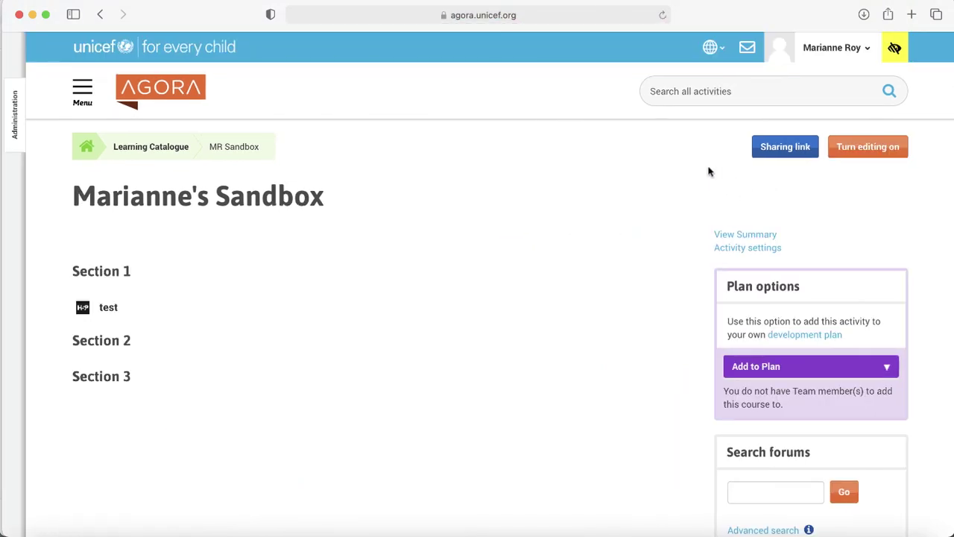
{"action": "scroll", "coordinate": [709, 171], "scroll_direction": "down", "scroll_amount": 2}
Open the 'test' interactive book to preview it as a learner
{"action": "left_click", "coordinate": [111, 243]}
{"action": "scroll", "coordinate": [689, 367], "scroll_direction": "down", "scroll_amount": 2}
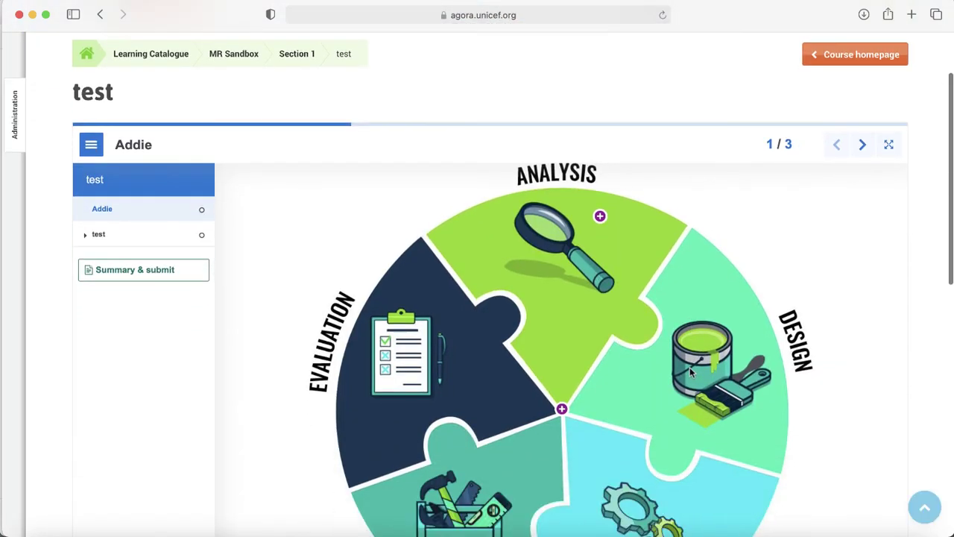
{"action": "scroll", "coordinate": [689, 367], "scroll_direction": "down", "scroll_amount": 5}
{"action": "scroll", "coordinate": [689, 367], "scroll_direction": "up", "scroll_amount": 2}
{"action": "scroll", "coordinate": [689, 367], "scroll_direction": "up", "scroll_amount": 1}
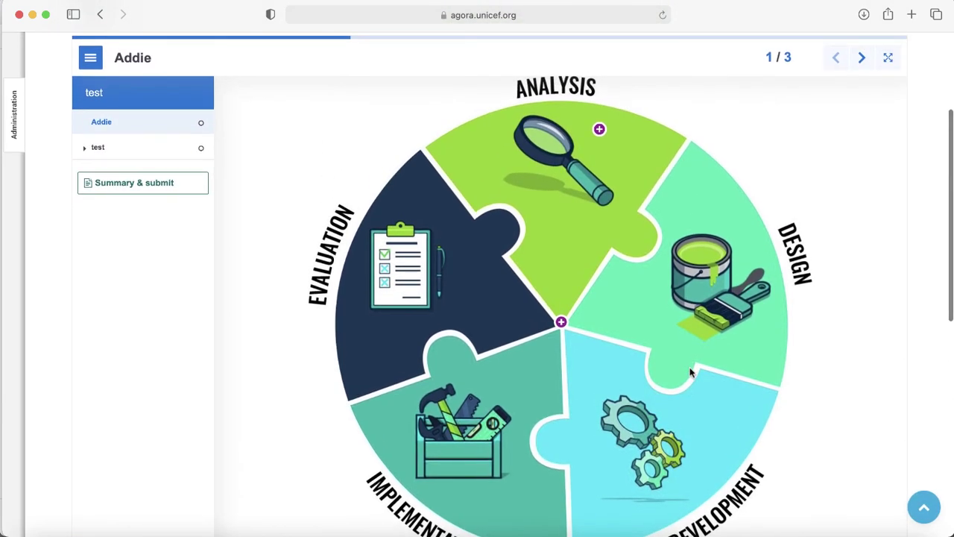
{"action": "scroll", "coordinate": [690, 373], "scroll_direction": "up", "scroll_amount": 1}
Answer True on the book's page 2 question, then return to the course homepage
{"action": "left_click", "coordinate": [863, 95]}
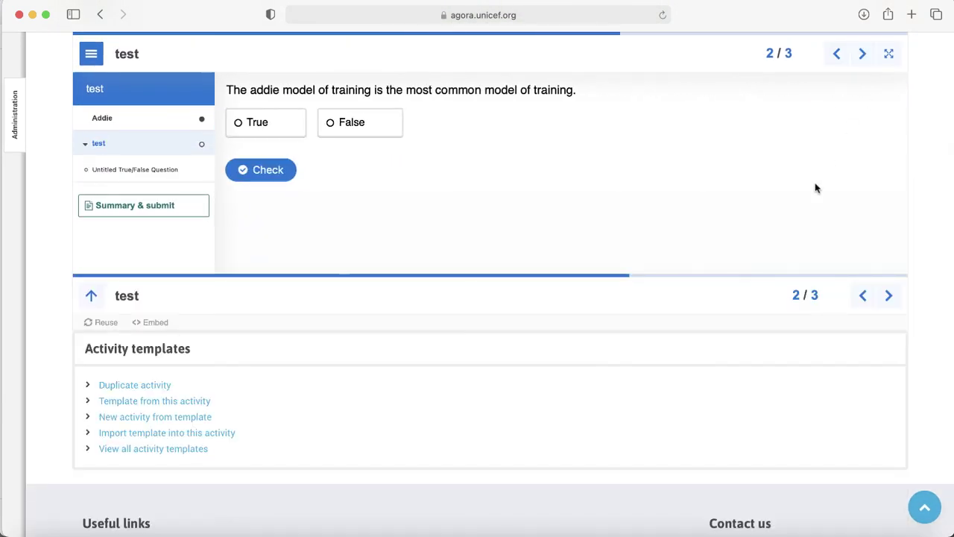
{"action": "scroll", "coordinate": [798, 232], "scroll_direction": "down", "scroll_amount": 3}
{"action": "scroll", "coordinate": [799, 232], "scroll_direction": "down", "scroll_amount": 1}
{"action": "scroll", "coordinate": [798, 232], "scroll_direction": "up", "scroll_amount": 4}
{"action": "scroll", "coordinate": [798, 232], "scroll_direction": "up", "scroll_amount": 2}
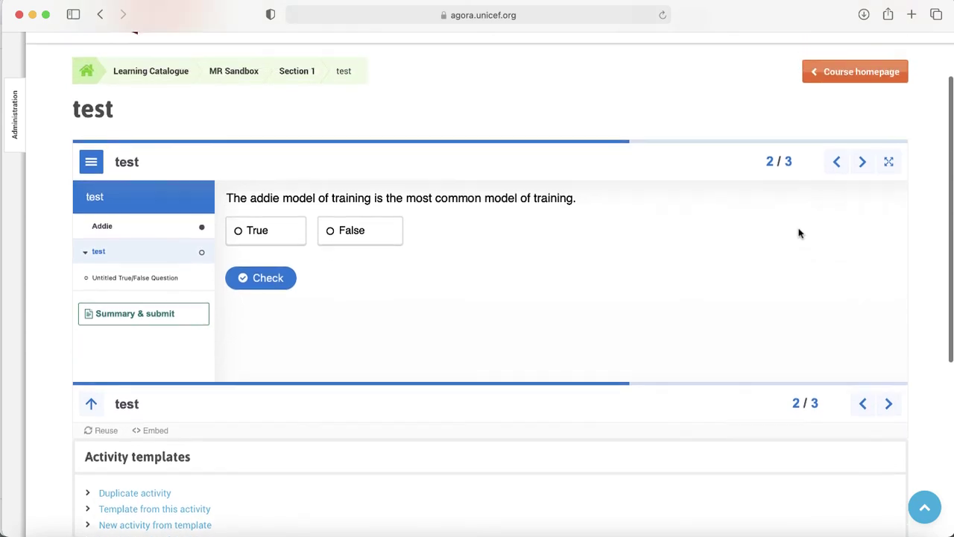
{"action": "scroll", "coordinate": [798, 234], "scroll_direction": "up", "scroll_amount": 1}
{"action": "left_click", "coordinate": [248, 259]}
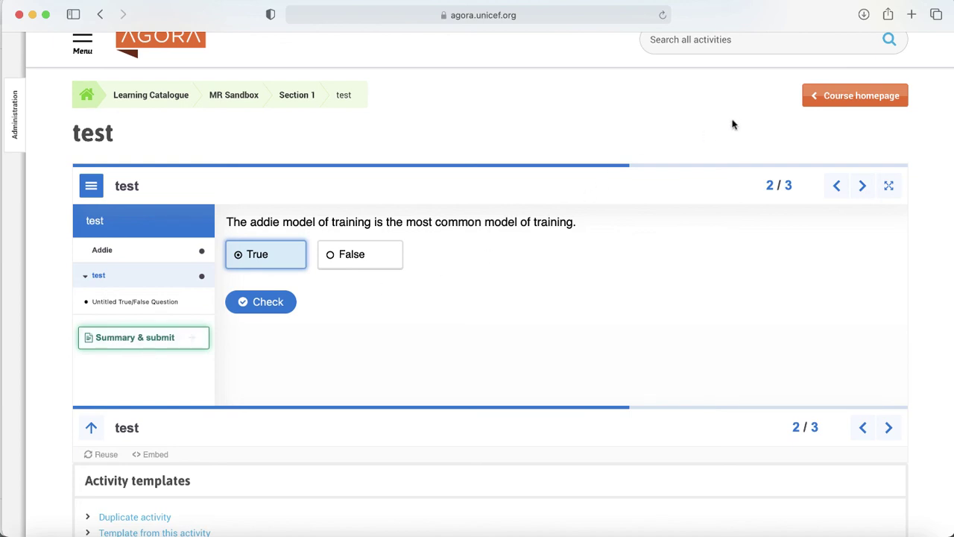
{"action": "left_click", "coordinate": [826, 105]}
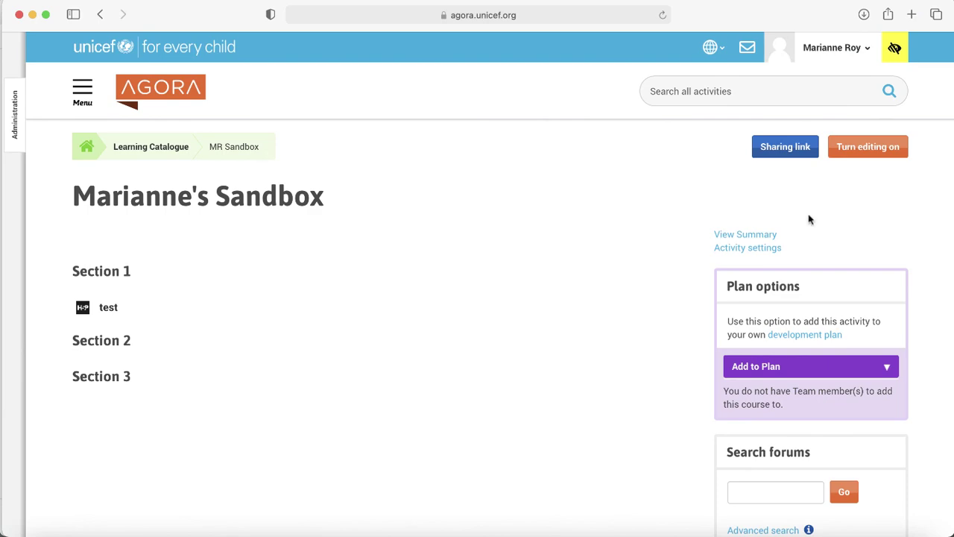
Turn editing back on and untick Display summary in the book's Behavioural settings
{"action": "left_click", "coordinate": [893, 151]}
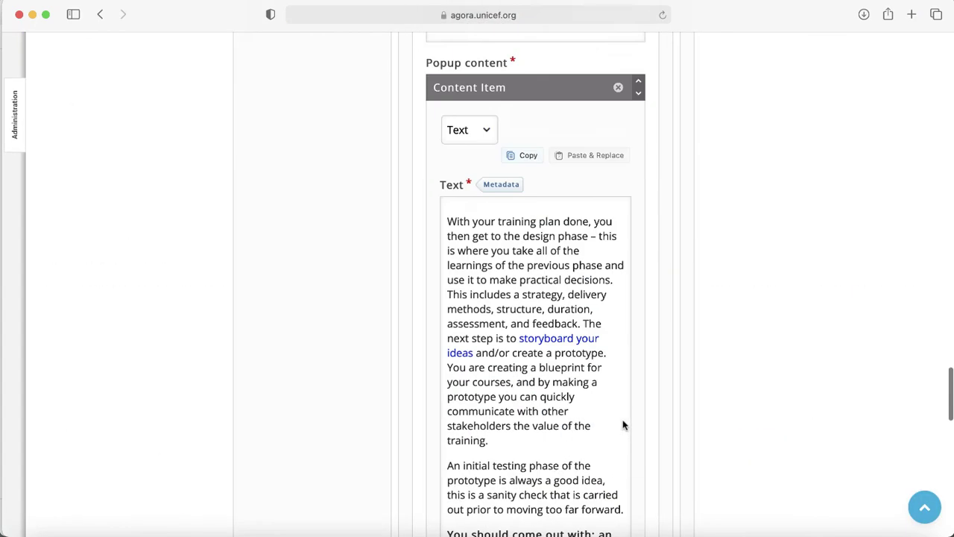
{"action": "scroll", "coordinate": [625, 425], "scroll_direction": "down", "scroll_amount": 10}
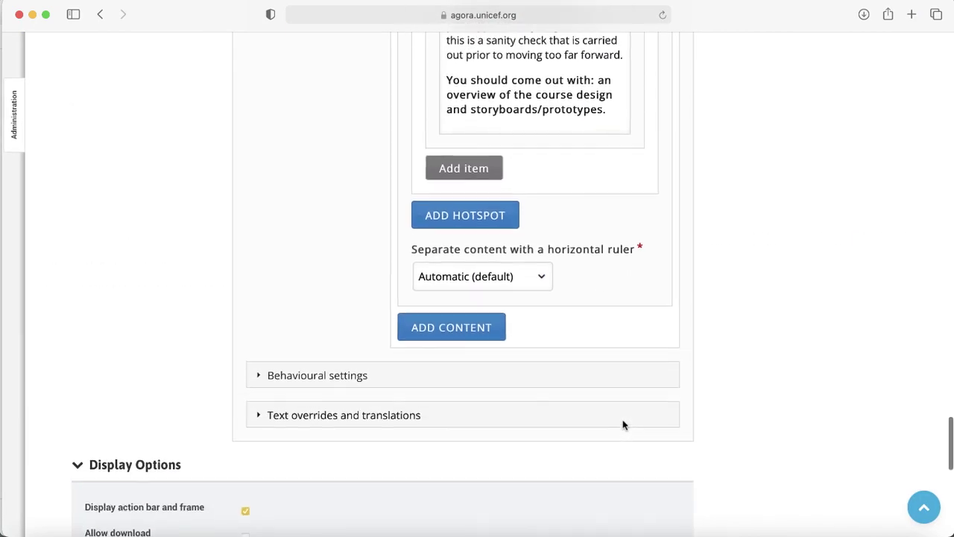
{"action": "left_click", "coordinate": [404, 384]}
{"action": "scroll", "coordinate": [404, 384], "scroll_direction": "down", "scroll_amount": 3}
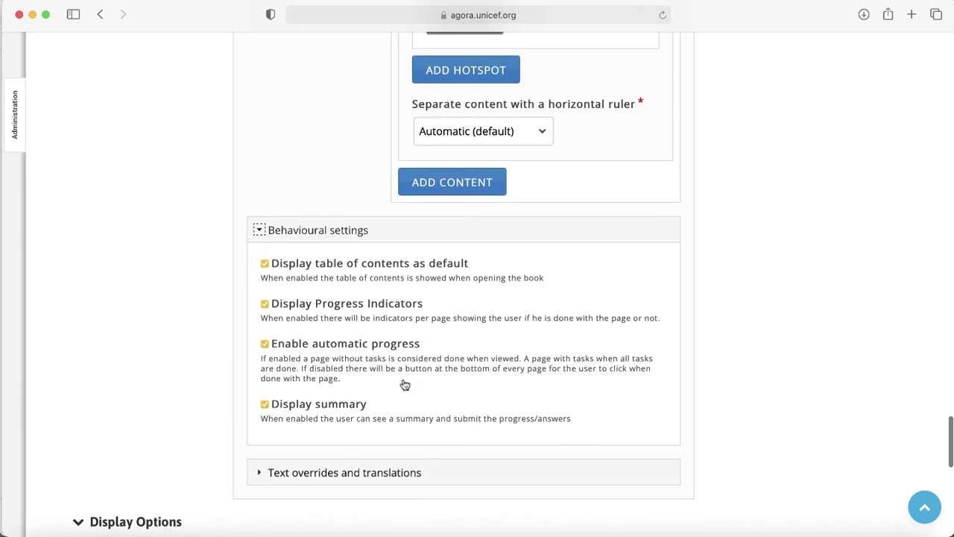
{"action": "left_click", "coordinate": [265, 405]}
{"action": "scroll", "coordinate": [308, 511], "scroll_direction": "down", "scroll_amount": 1}
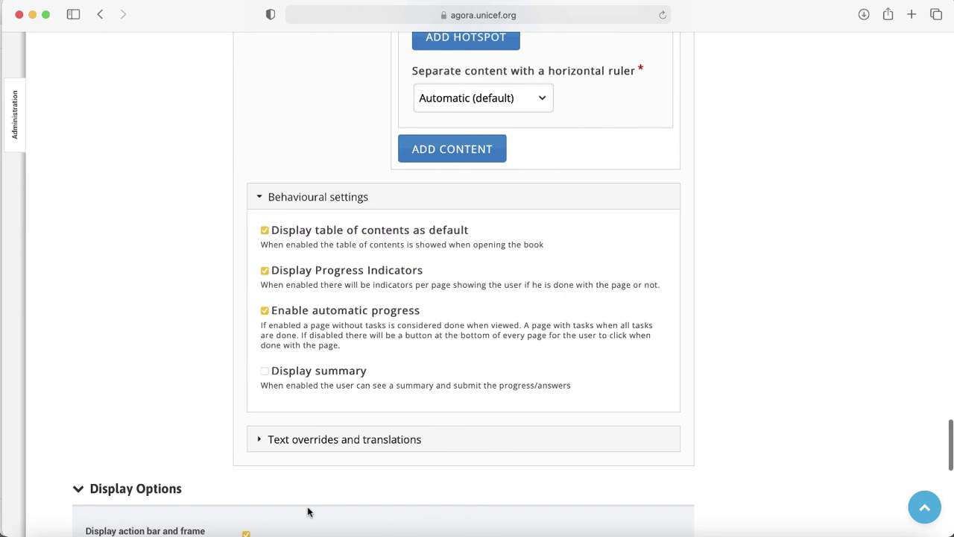